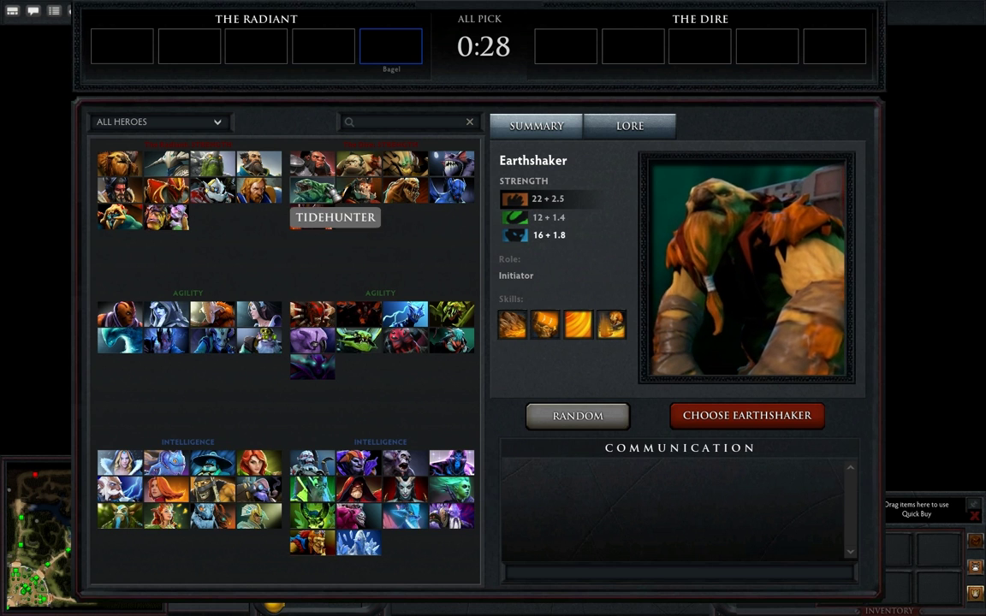
- Pick Kunkka as the hero and spend the first level-up point on Torrent
click(258, 190)
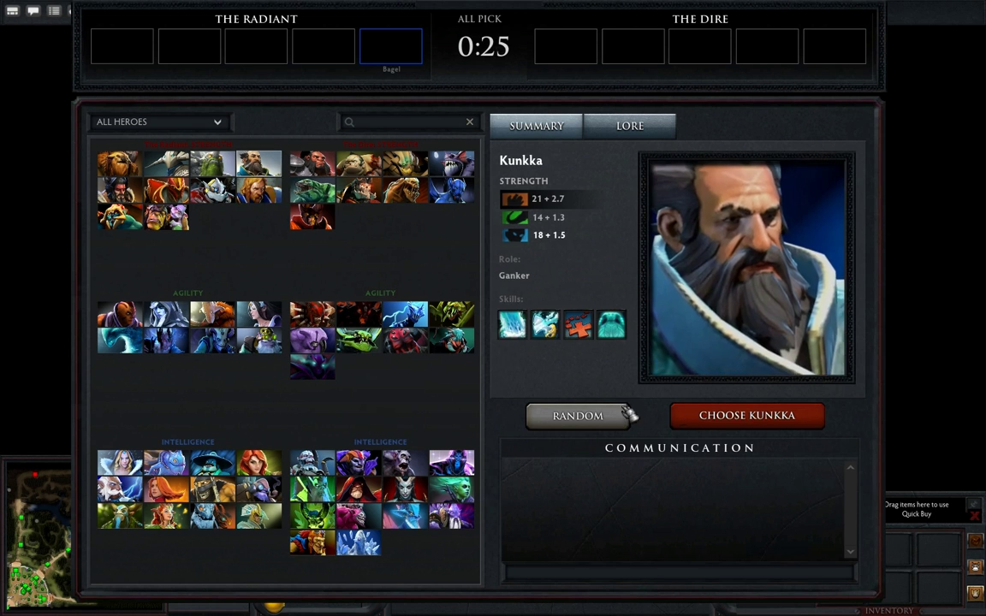
click(737, 417)
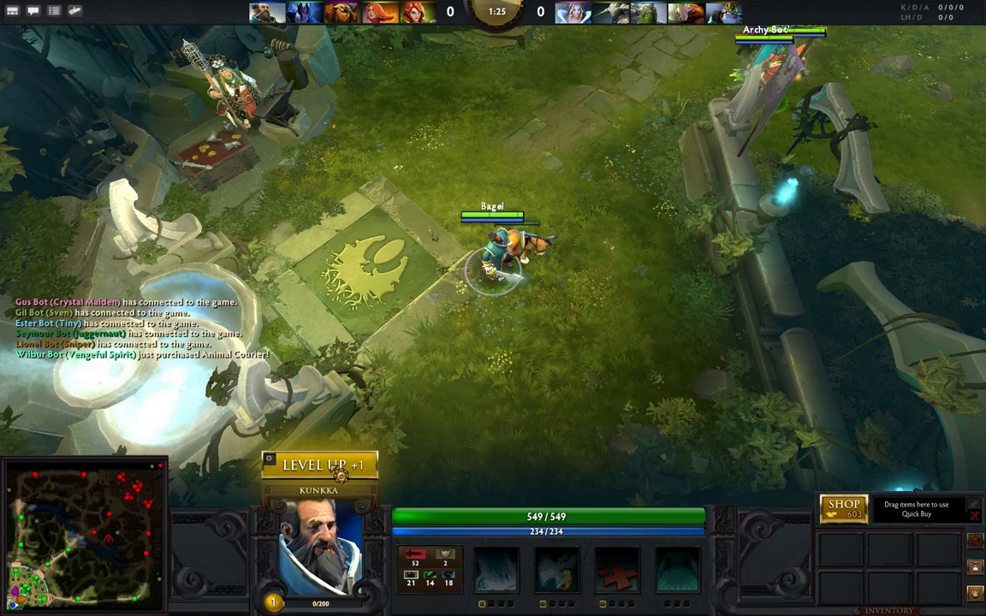
click(343, 462)
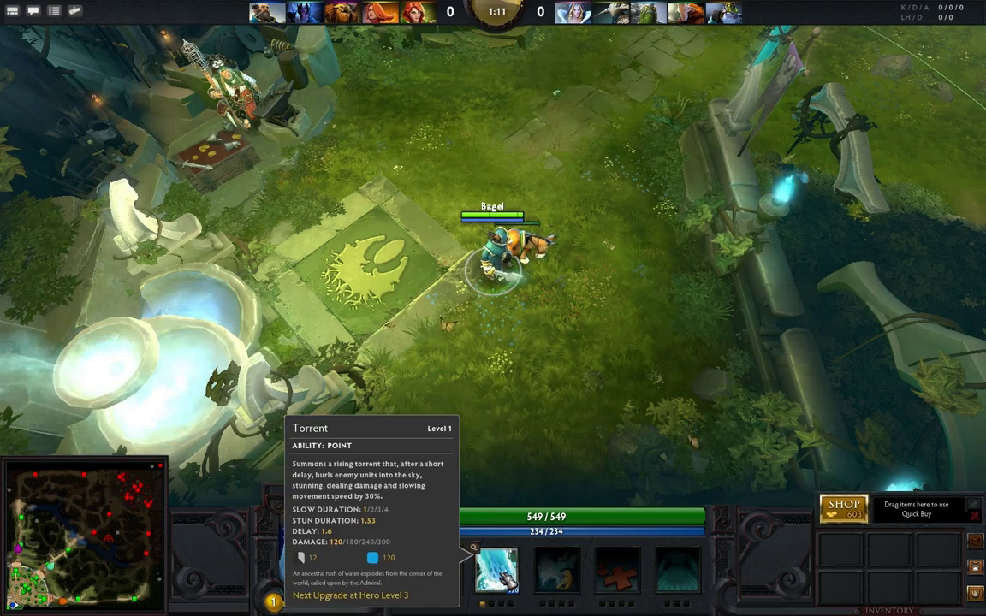
- Buy all six suggested starting items for Kunkka, including Clarity, Tango and Healing Salve, and close the shop
key(F4)
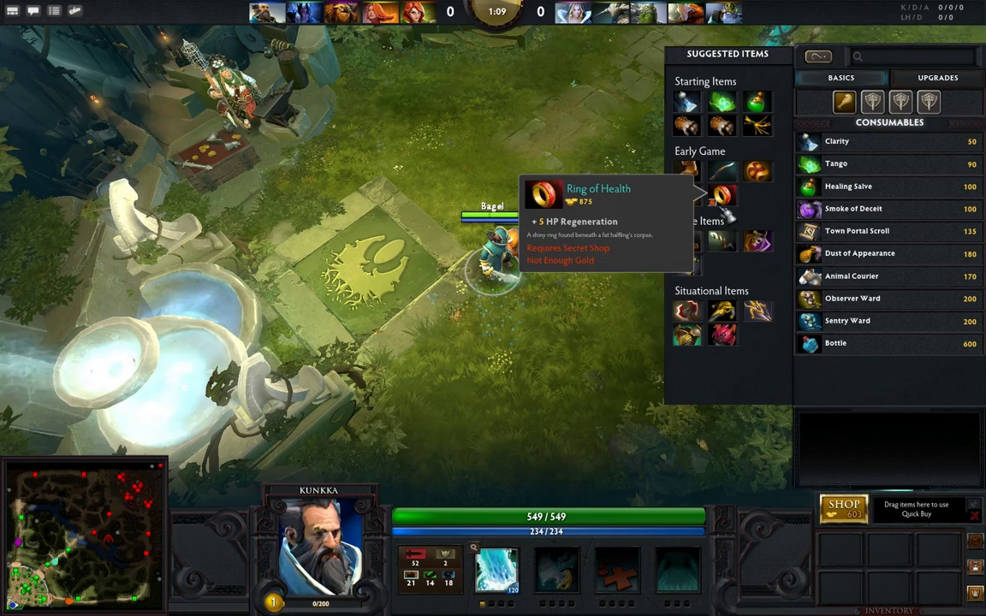
right_click(687, 125)
right_click(687, 101)
right_click(723, 101)
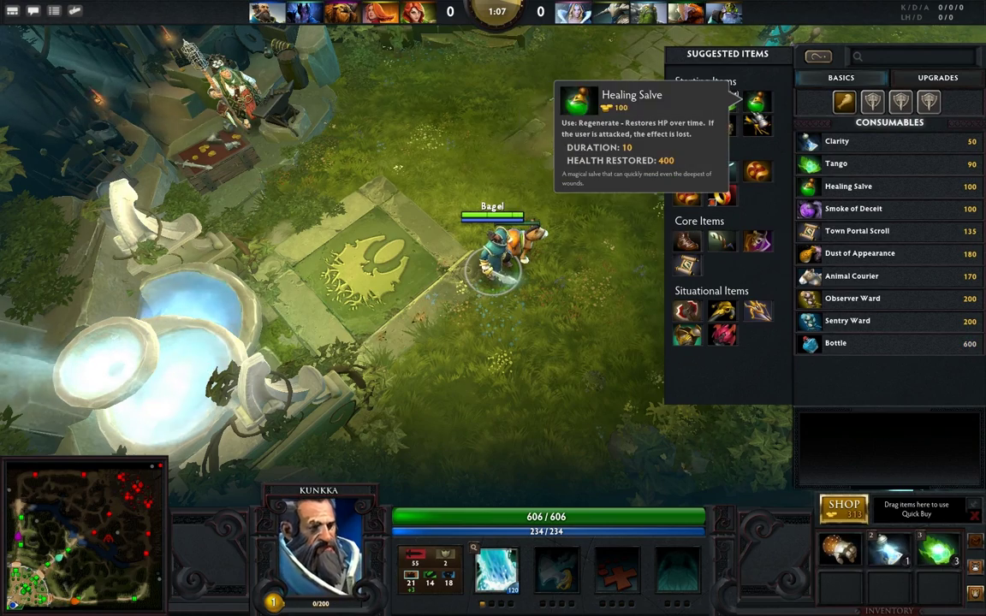
right_click(757, 102)
right_click(758, 125)
right_click(722, 125)
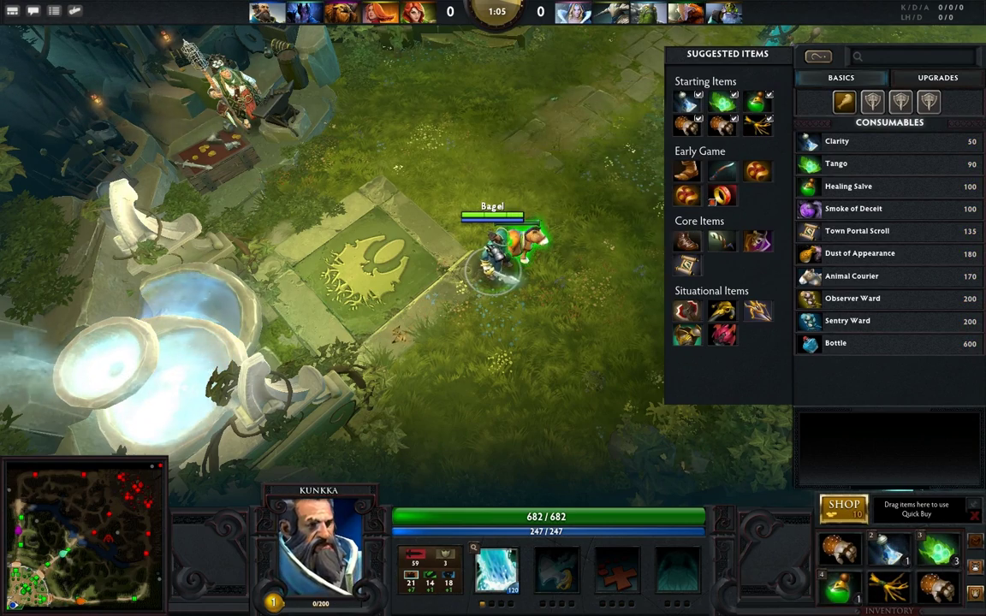
key(F4)
- Walk Kunkka out of the Radiant fountain area and through the base toward the top-lane exit
right_click(524, 172)
right_click(579, 168)
right_click(671, 70)
right_click(665, 131)
right_click(716, 342)
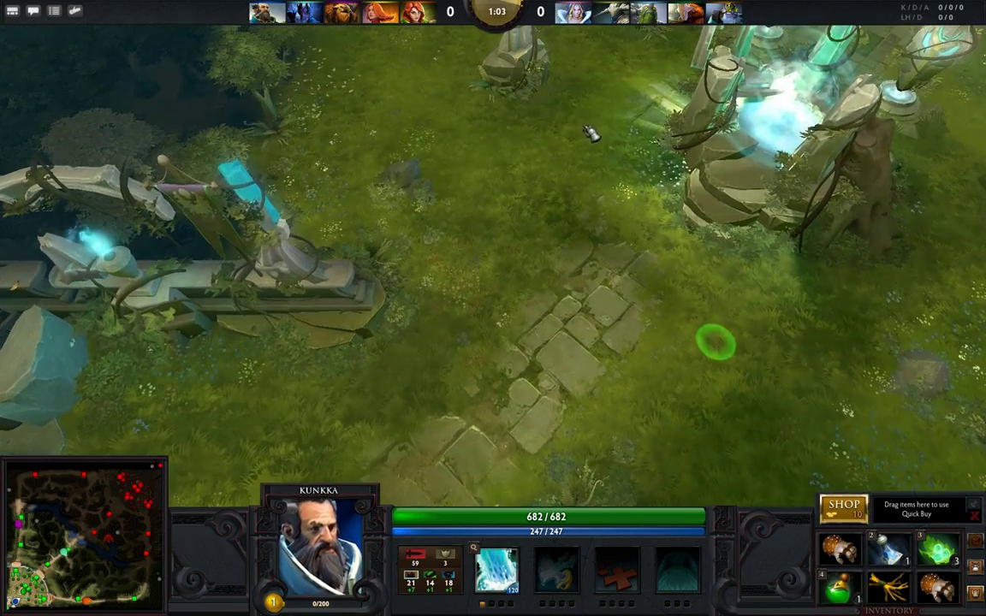
right_click(594, 125)
right_click(552, 116)
right_click(544, 111)
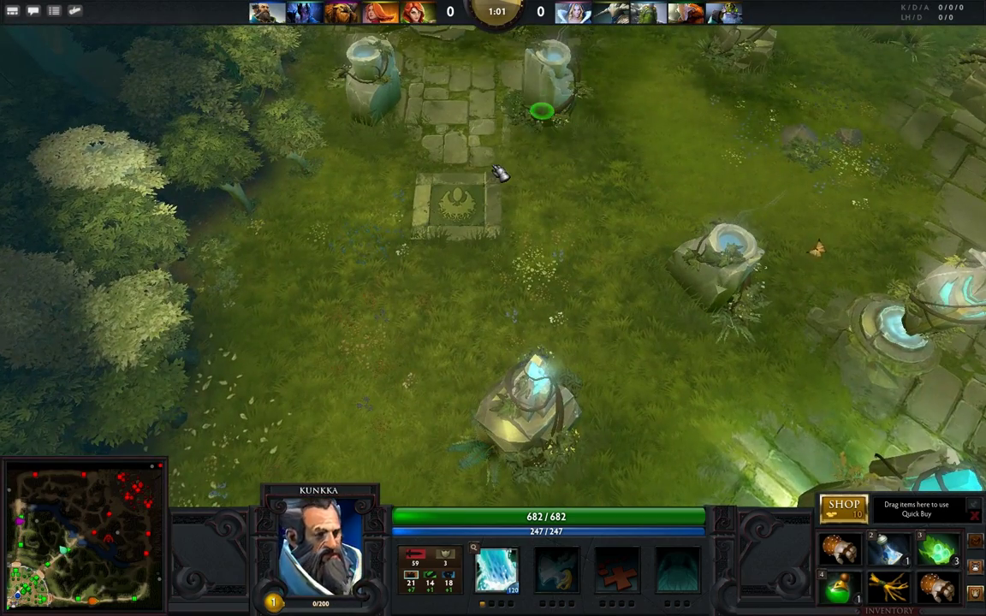
- Walk Kunkka between the top-lane base buildings and over the torch-lit stone stairs out of the base
right_click(496, 169)
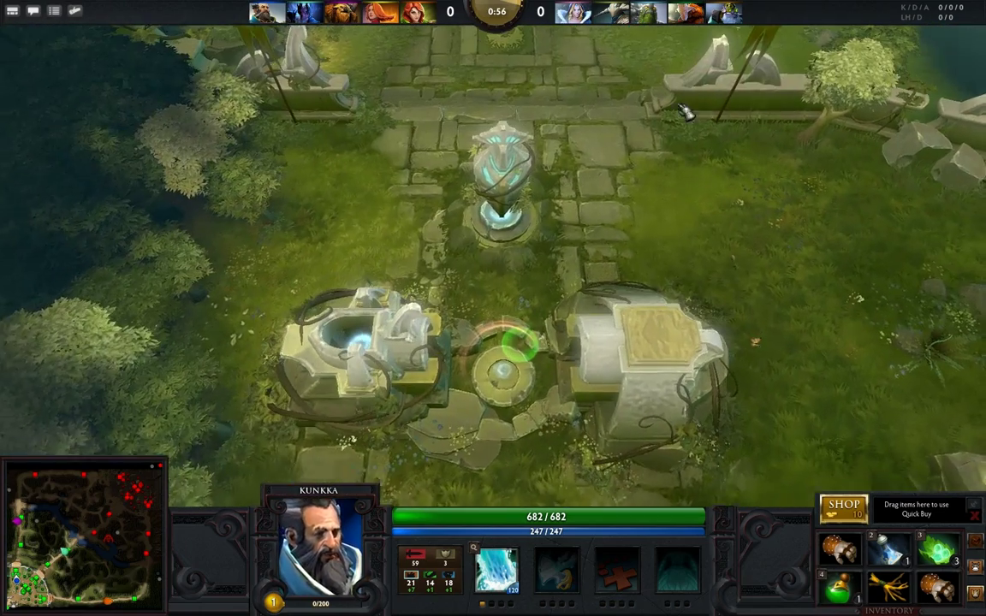
right_click(596, 137)
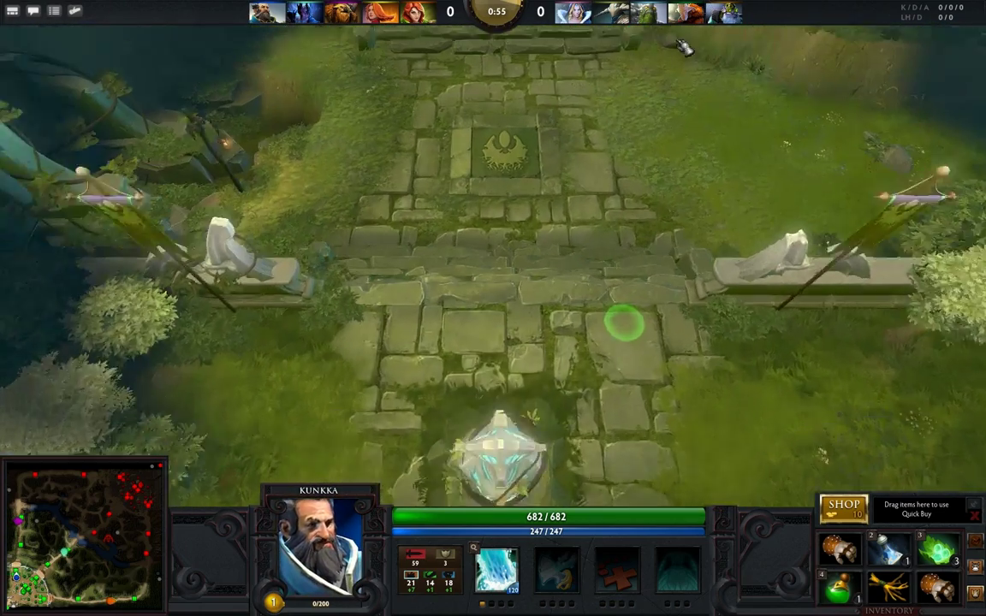
right_click(500, 147)
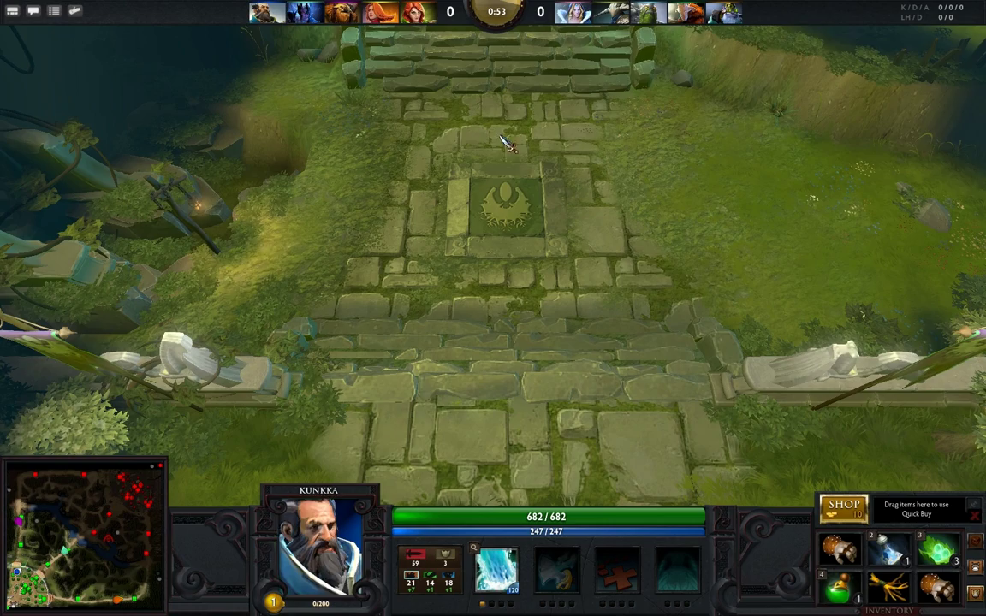
key(Up)
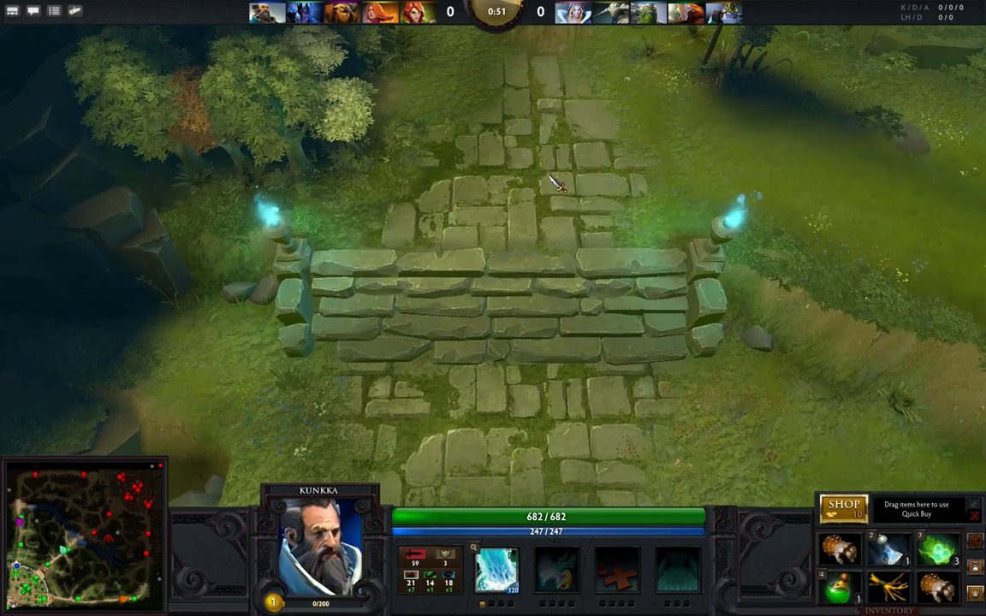
key(w)
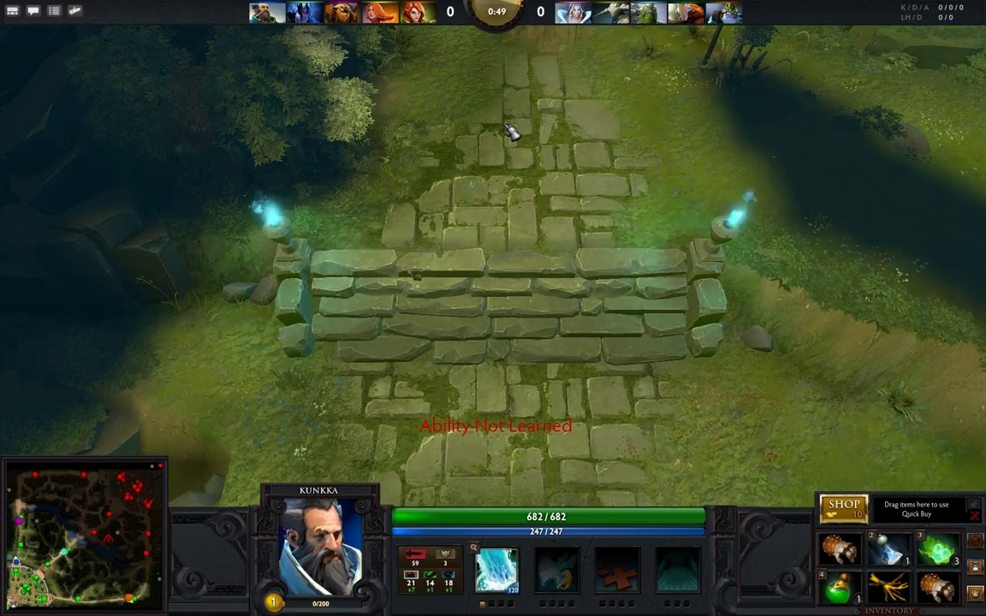
key(Up)
right_click(497, 178)
key(q)
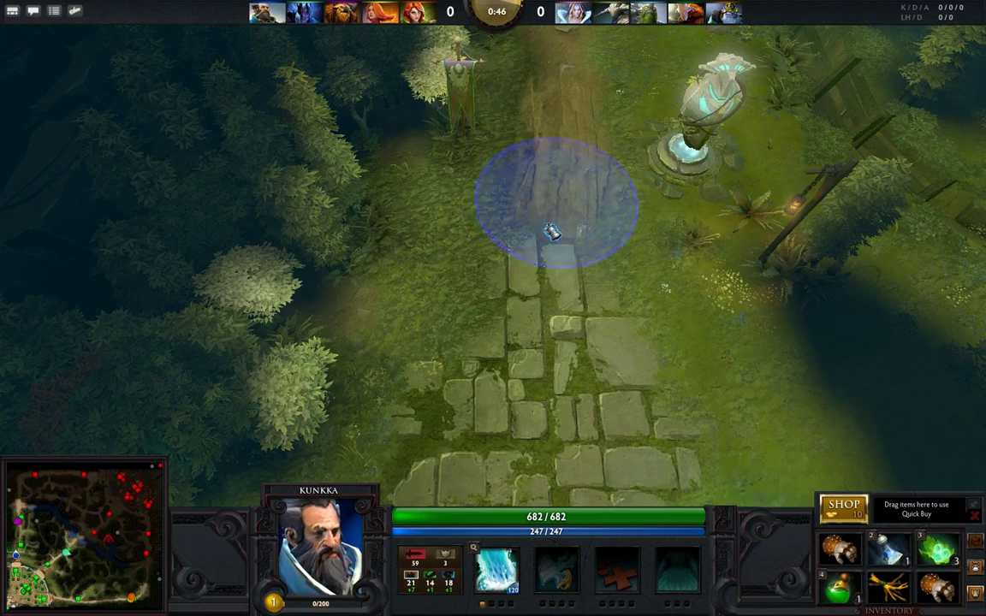
- Walk Kunkka up the top lane's dirt path past the first tower outside the base
right_click(586, 187)
right_click(627, 92)
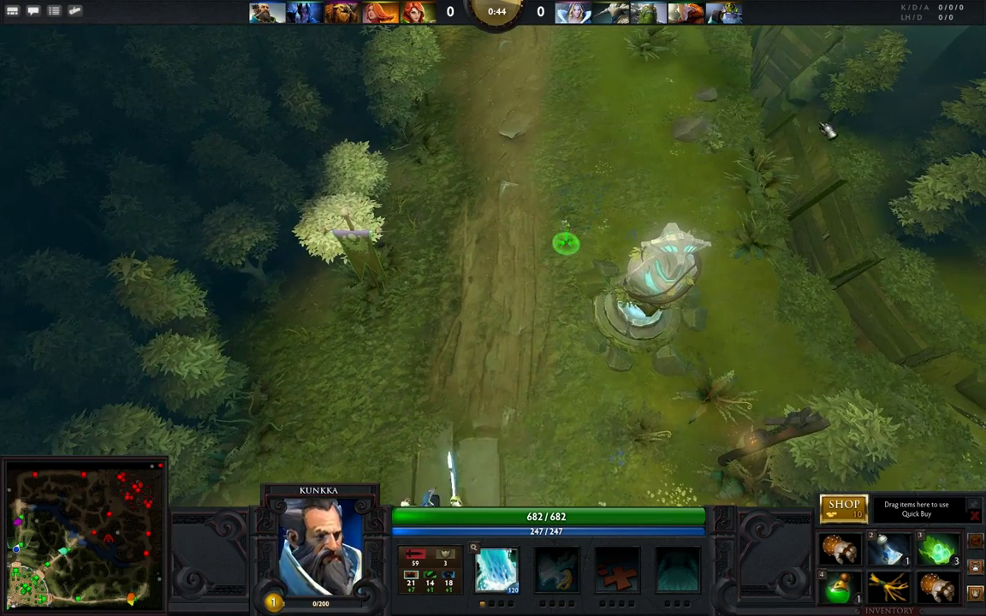
key(q)
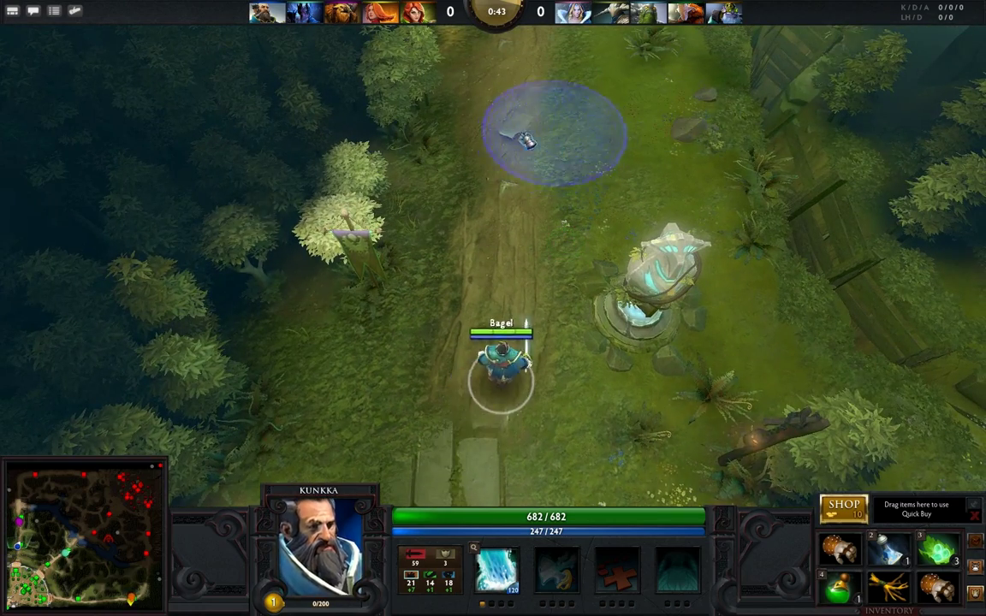
key(Up)
right_click(630, 194)
key(Up)
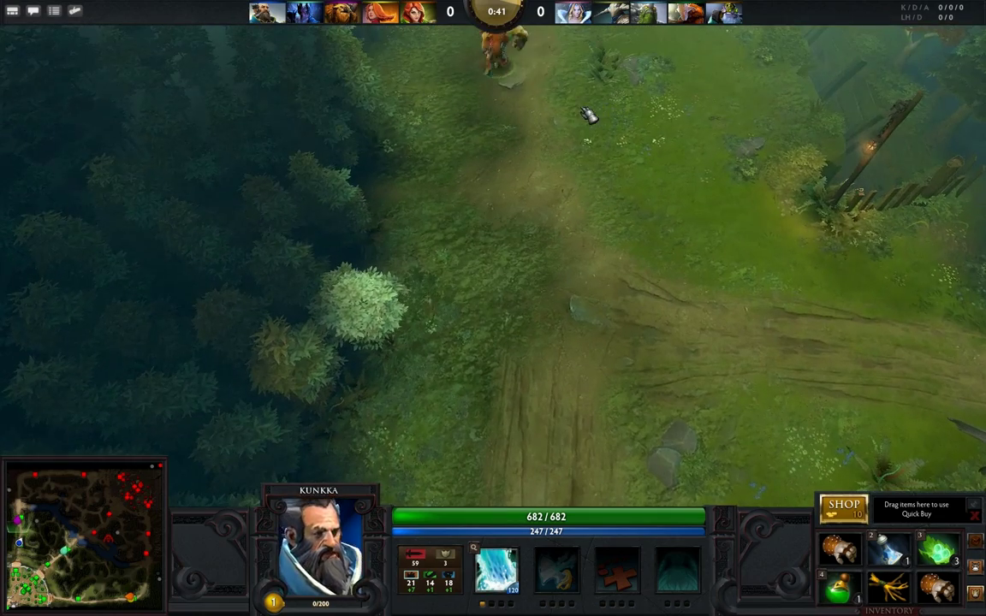
key(Up)
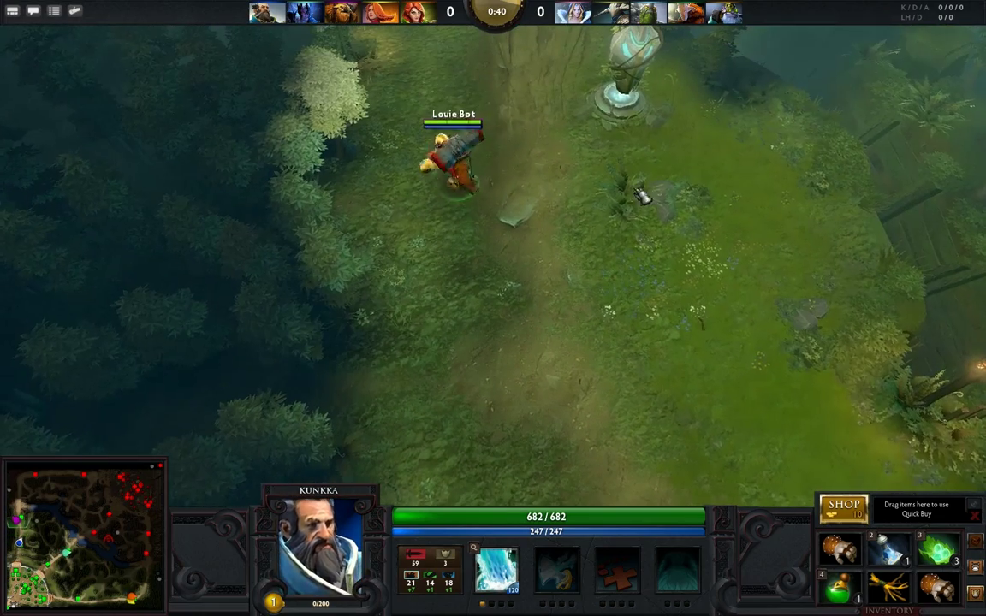
- Walk Kunkka past the allied bot and the outermost tower to the stone paving between the banners
right_click(558, 182)
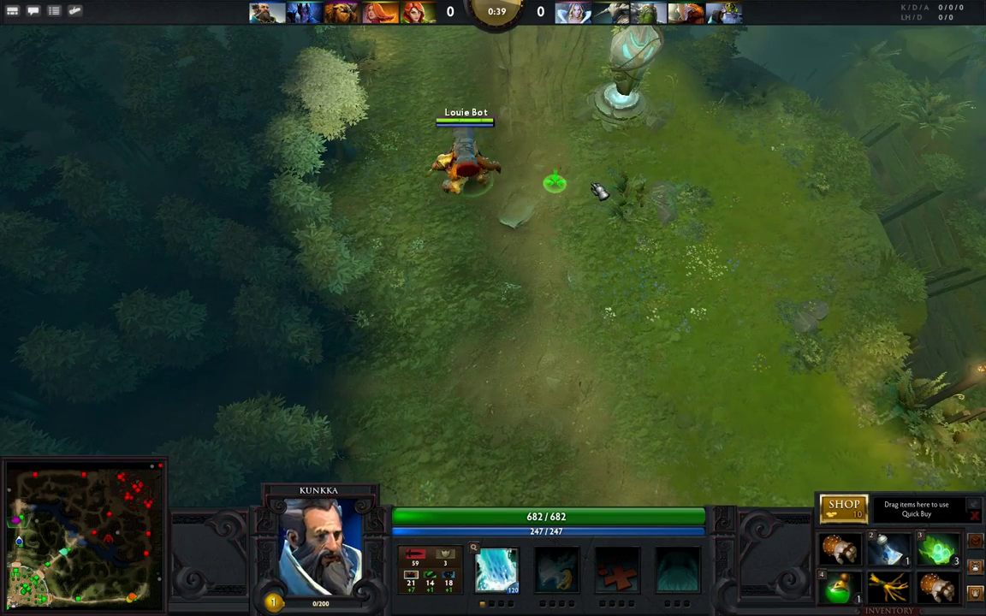
key(q)
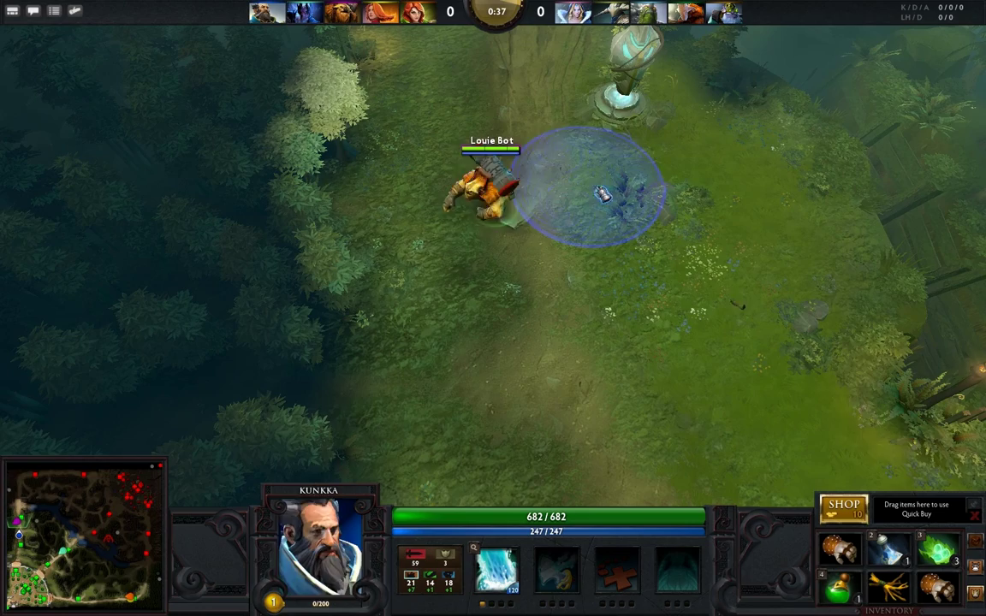
right_click(632, 183)
right_click(556, 190)
key(q)
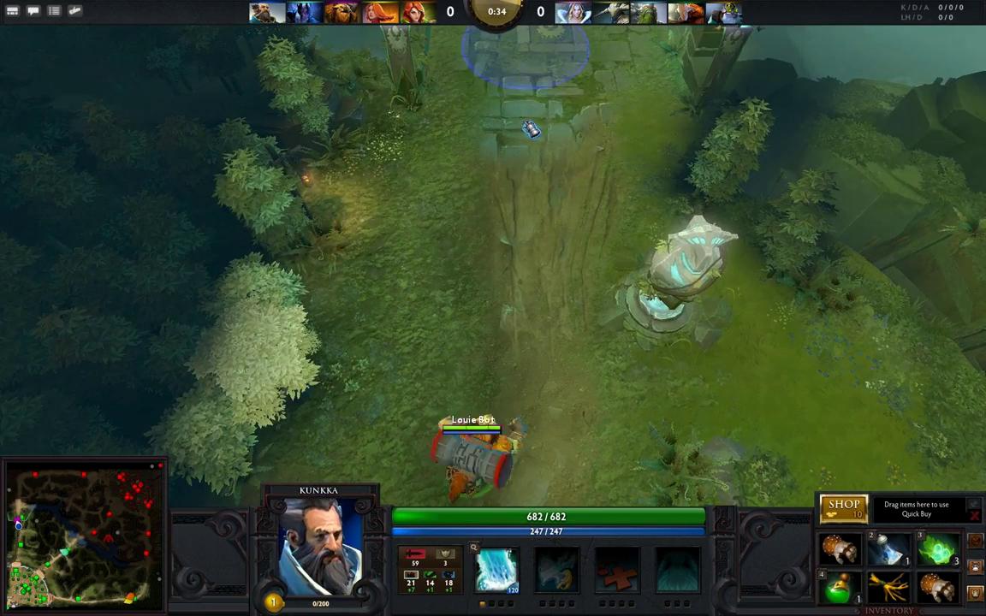
key(Up)
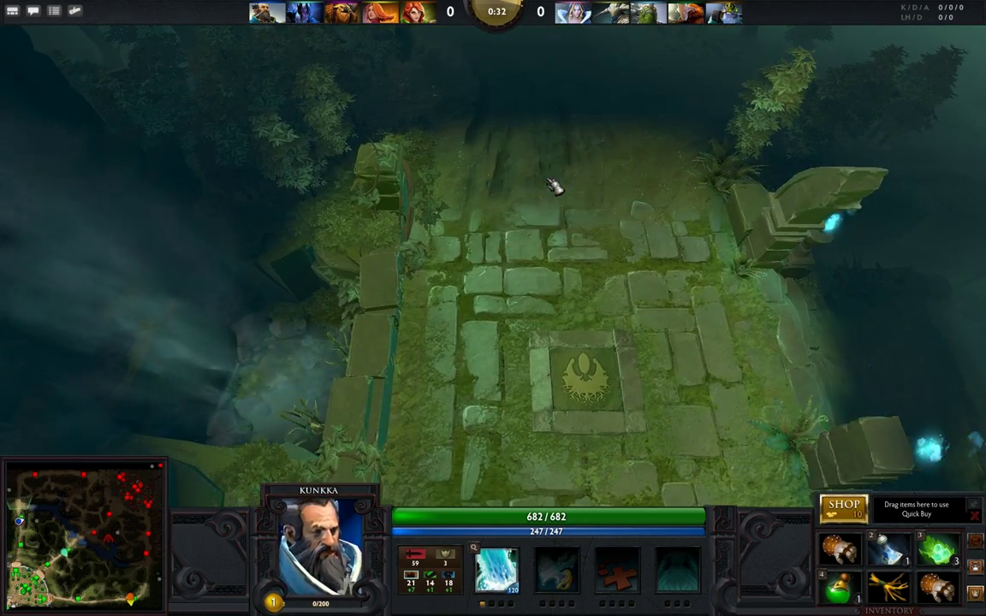
key(Down)
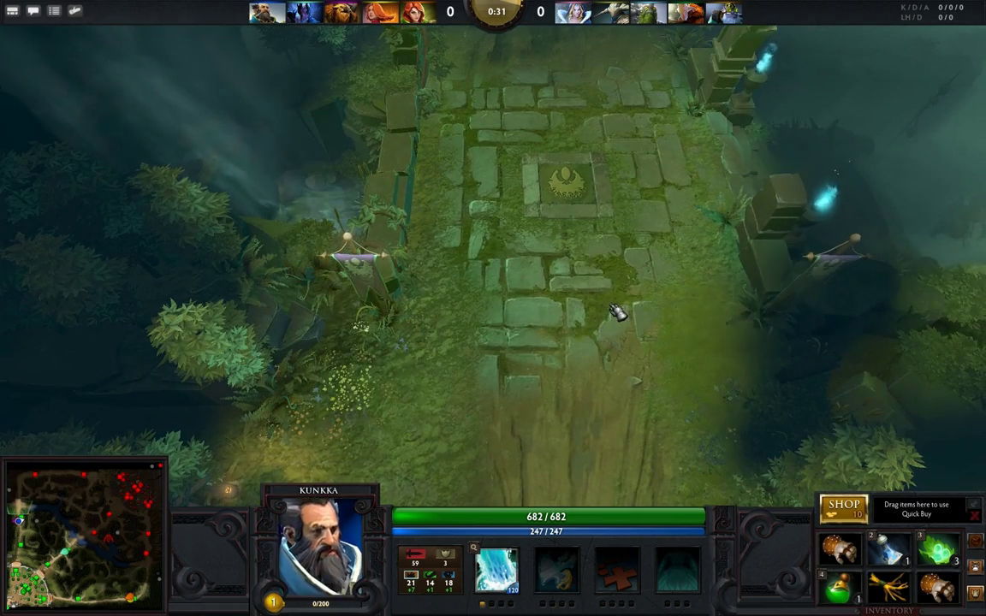
right_click(610, 306)
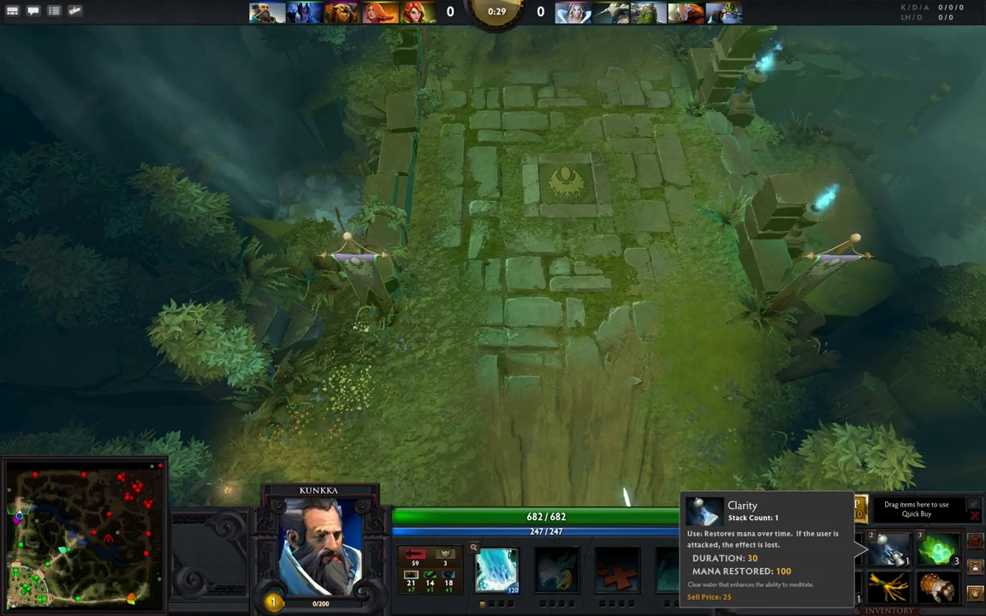
right_click(880, 534)
click(830, 447)
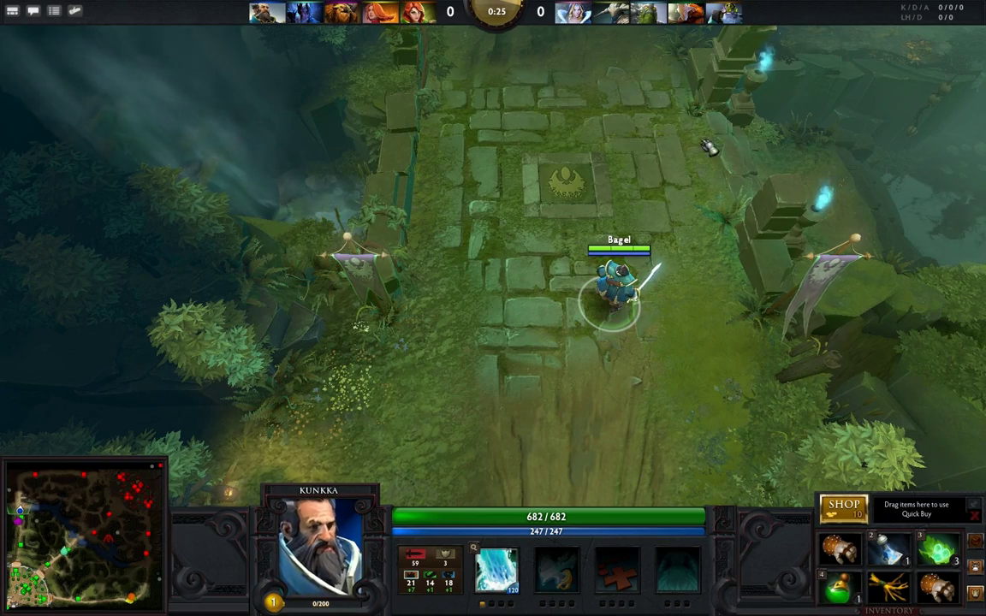
right_click(623, 182)
right_click(540, 206)
right_click(548, 324)
right_click(645, 400)
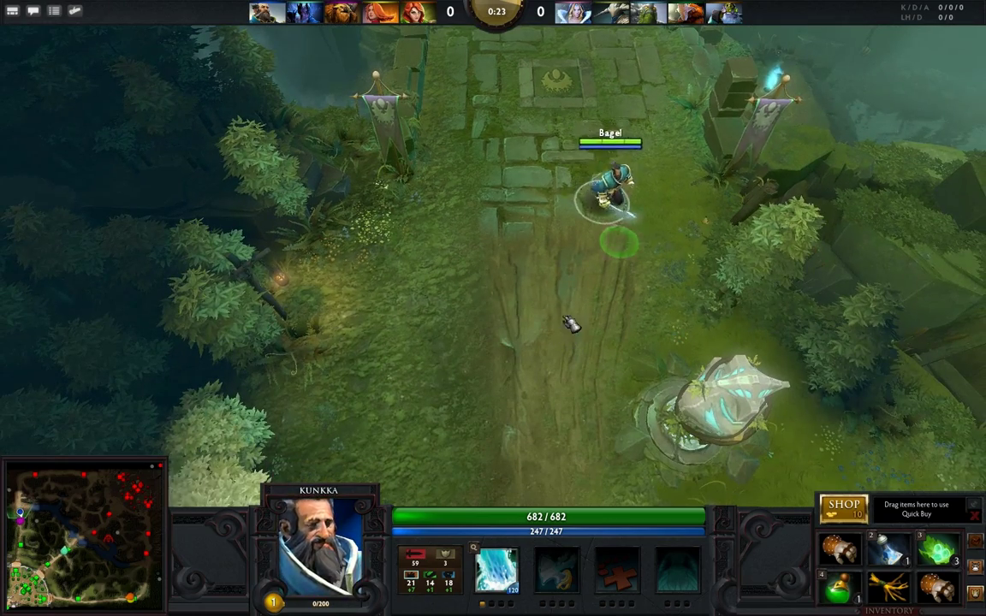
right_click(482, 291)
right_click(520, 251)
right_click(621, 226)
right_click(528, 325)
right_click(436, 286)
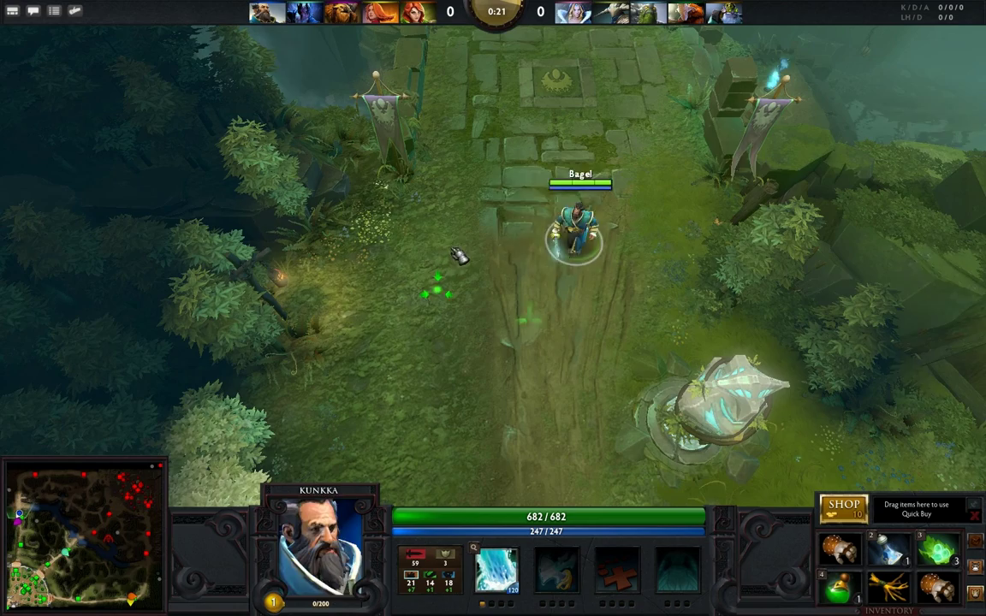
right_click(623, 253)
right_click(603, 318)
right_click(536, 340)
right_click(436, 232)
right_click(610, 210)
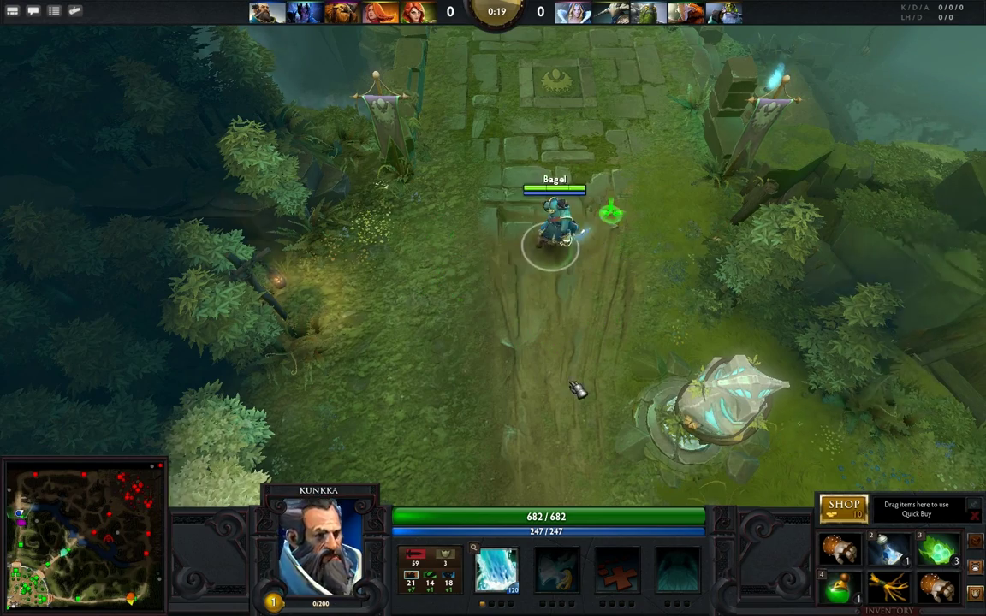
- Move Kunkka back down the top lane behind the outermost tower, near the allied bot
right_click(572, 395)
right_click(599, 372)
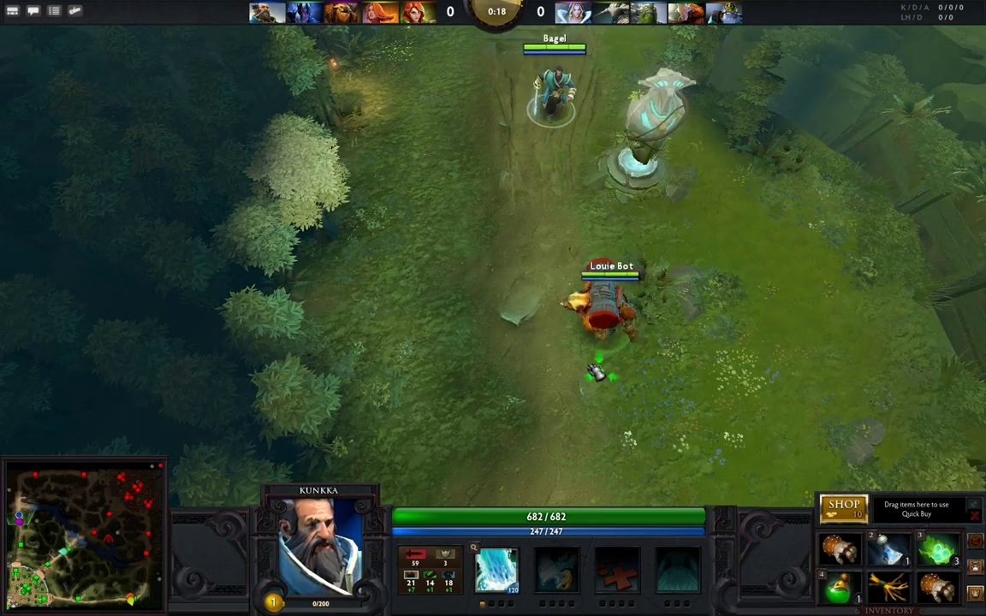
right_click(652, 298)
right_click(533, 255)
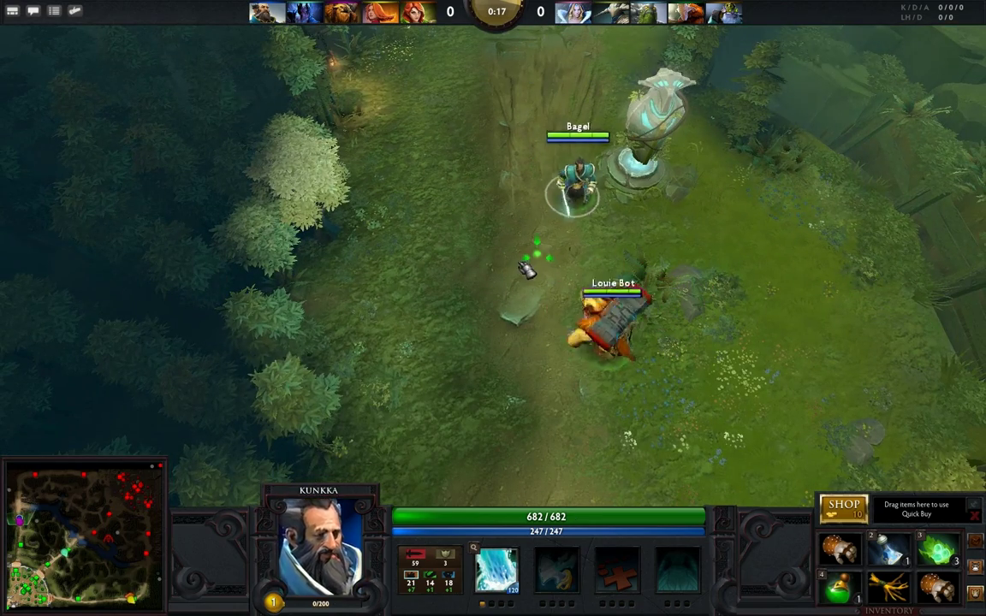
right_click(518, 267)
right_click(490, 234)
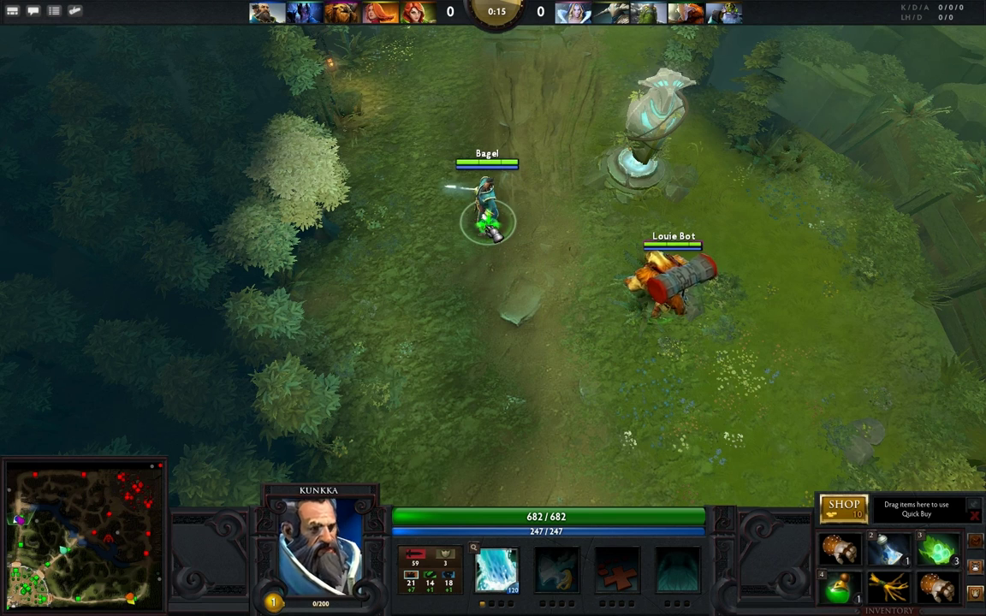
right_click(504, 286)
right_click(396, 235)
right_click(542, 144)
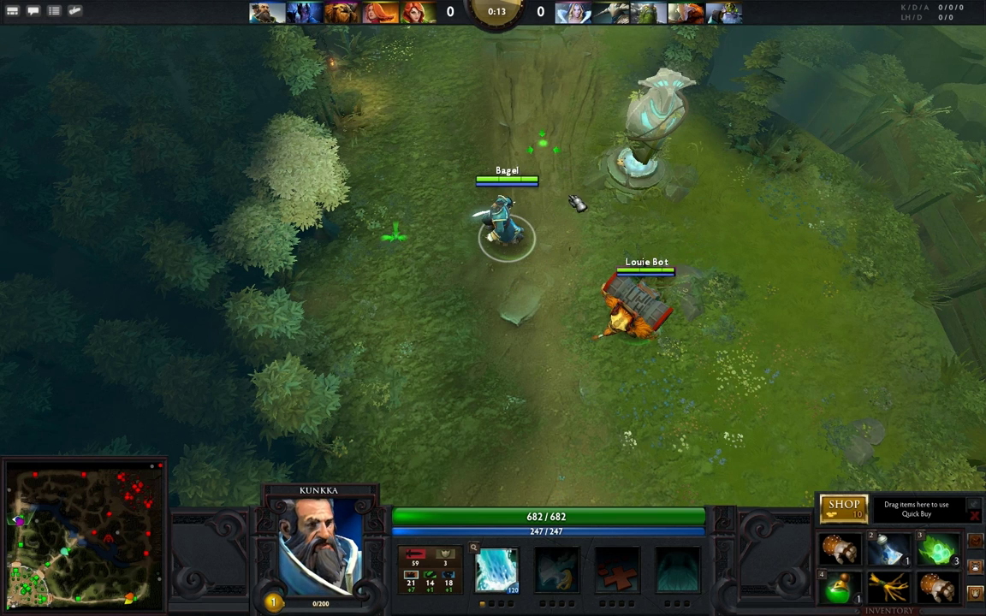
right_click(551, 227)
right_click(465, 212)
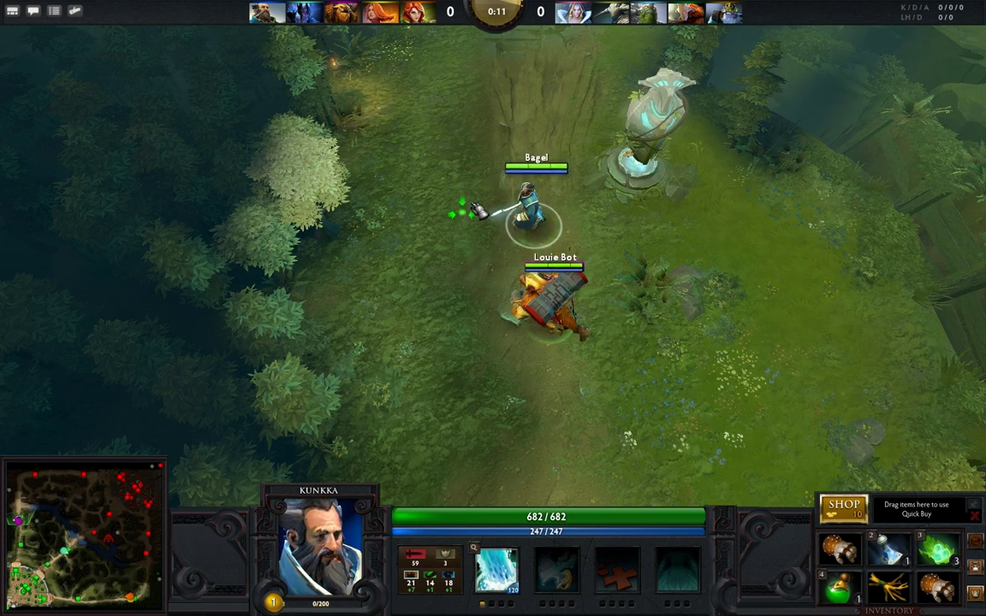
right_click(622, 199)
right_click(569, 173)
right_click(485, 227)
right_click(469, 247)
right_click(471, 272)
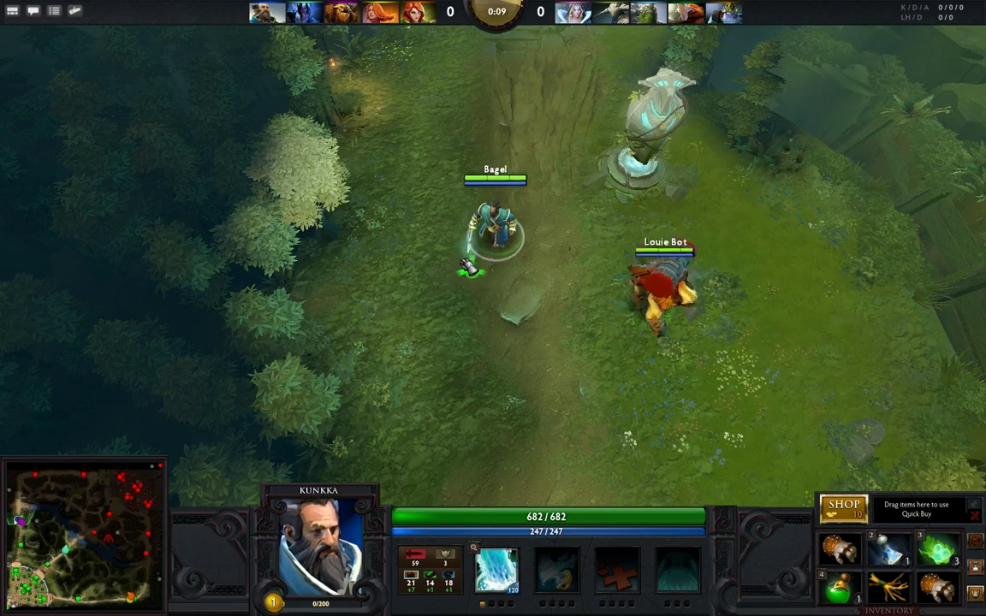
right_click(473, 193)
right_click(545, 195)
right_click(469, 257)
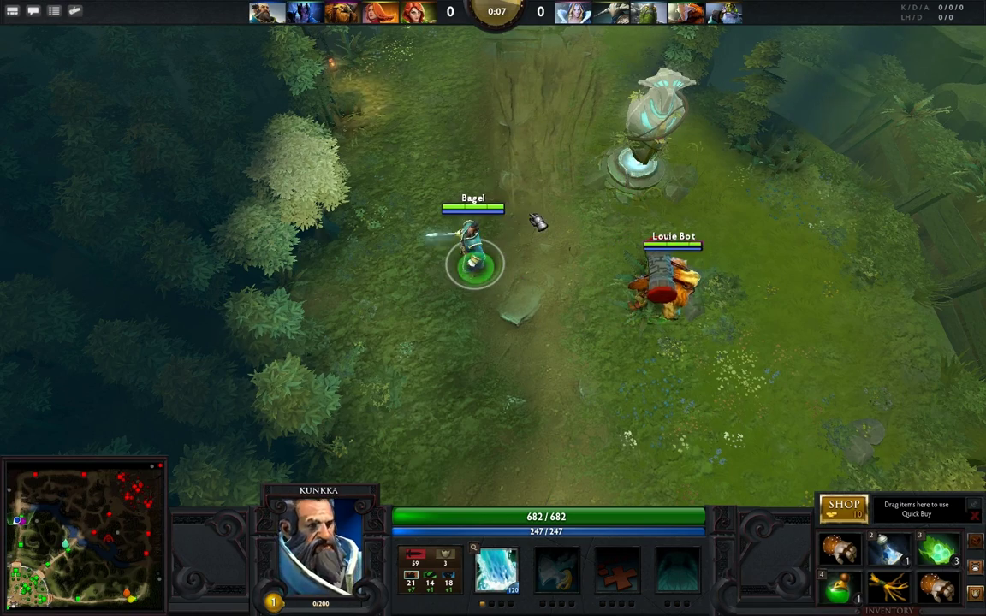
- Advance Kunkka to the top-lane creep fight and cast Torrent on the ground by the enemy ranged creep
right_click(502, 194)
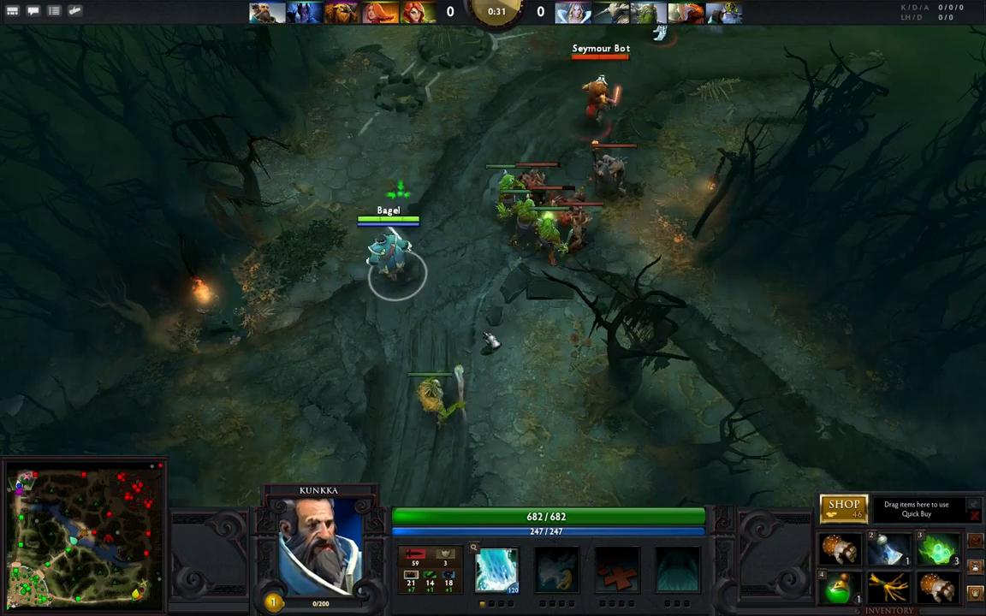
right_click(555, 372)
key(q)
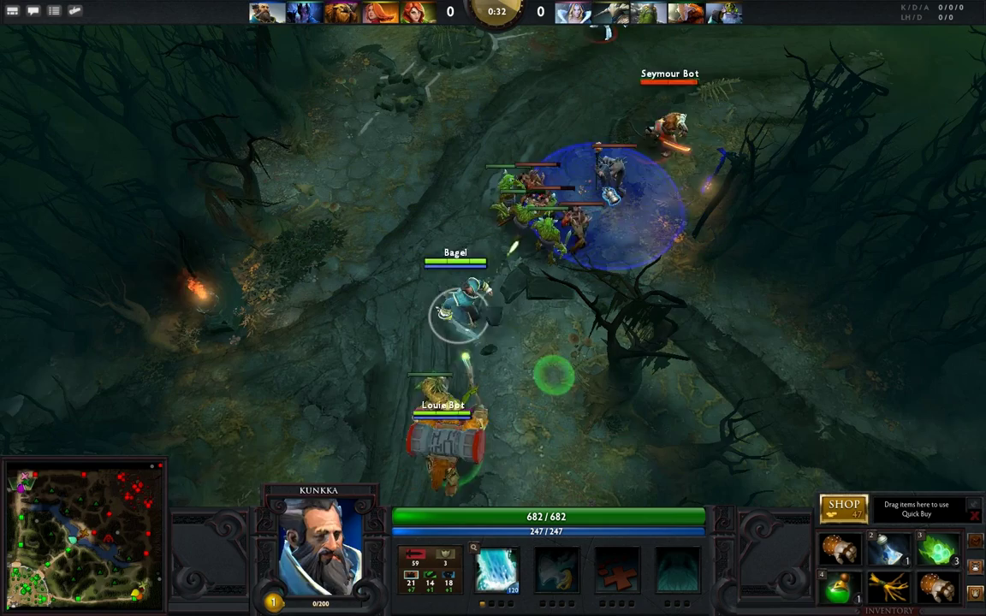
click(635, 162)
right_click(475, 277)
right_click(429, 269)
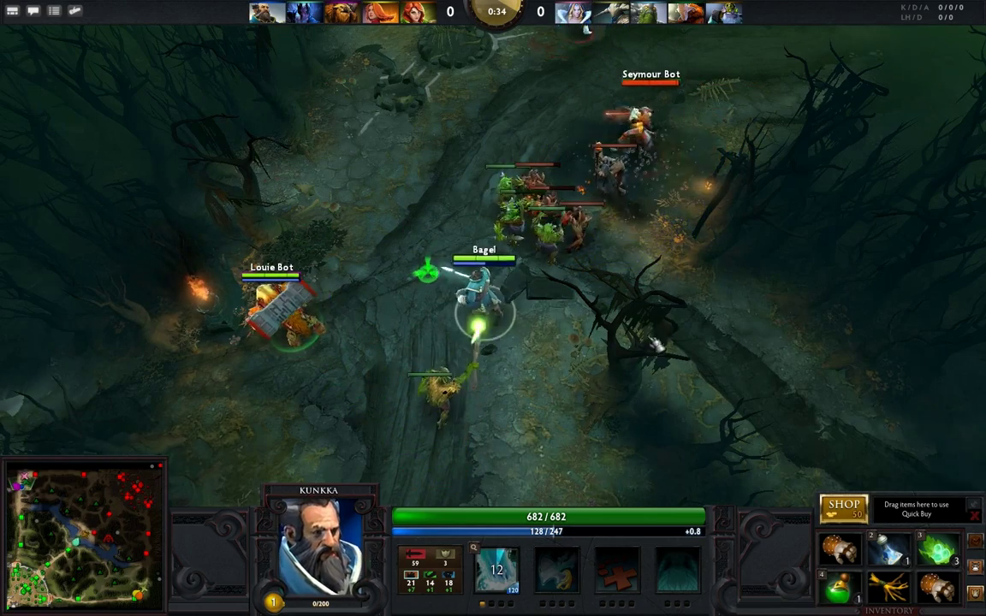
- Walk Kunkka around the fighting creeps to the enemy side and last-hit the weakened enemy melee creep
right_click(642, 340)
right_click(626, 320)
right_click(652, 248)
right_click(640, 243)
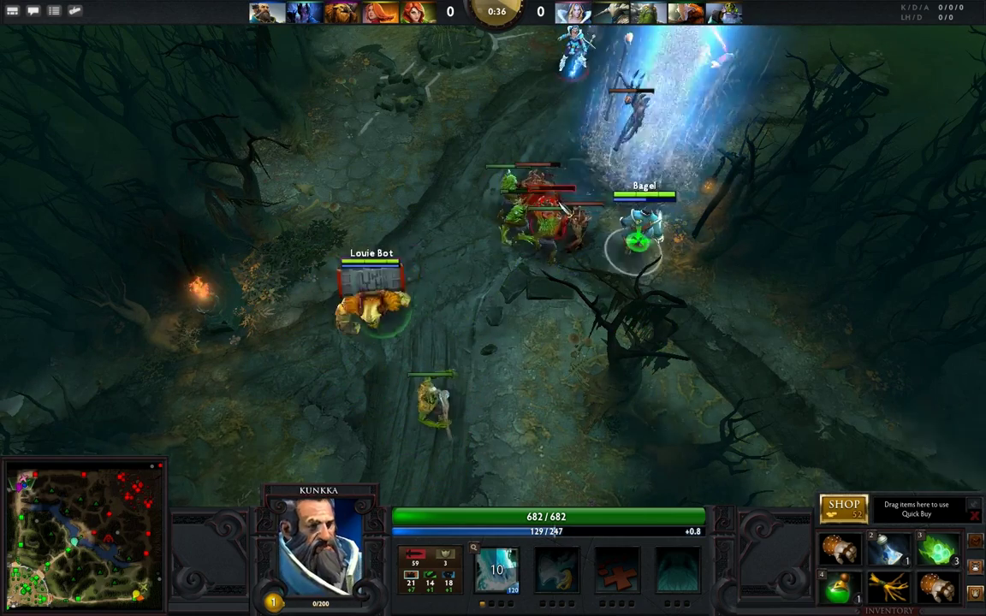
right_click(550, 206)
right_click(562, 212)
- Pull Kunkka back out of the creep fight to the allied ranged creep
right_click(572, 282)
right_click(554, 332)
right_click(546, 370)
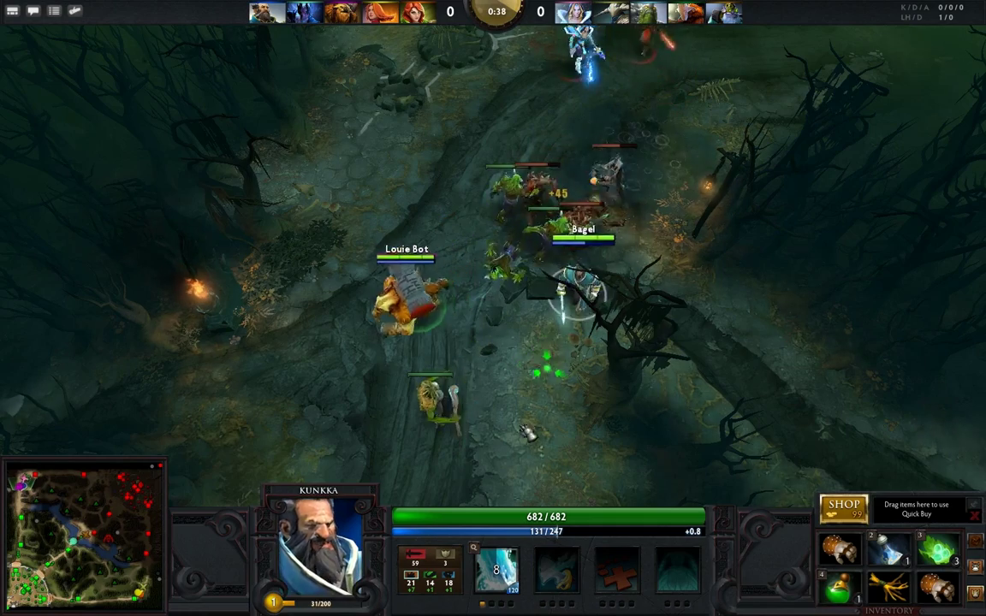
right_click(513, 445)
right_click(482, 438)
right_click(368, 426)
right_click(440, 370)
- Shift Kunkka to the open ground beside the allied ranged creep, on the side away from the allied bot
right_click(528, 409)
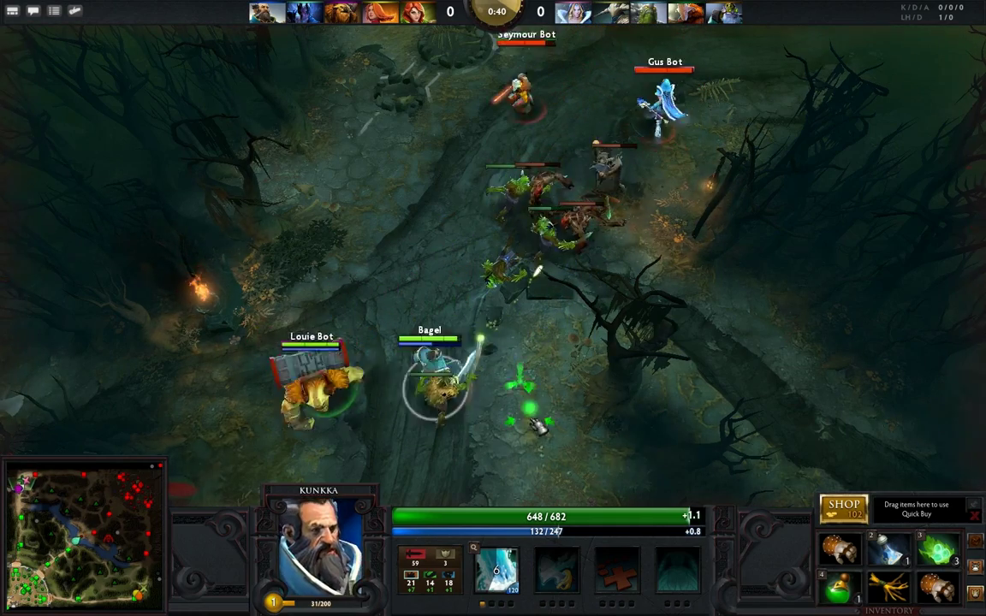
right_click(558, 421)
right_click(555, 433)
right_click(539, 394)
right_click(551, 422)
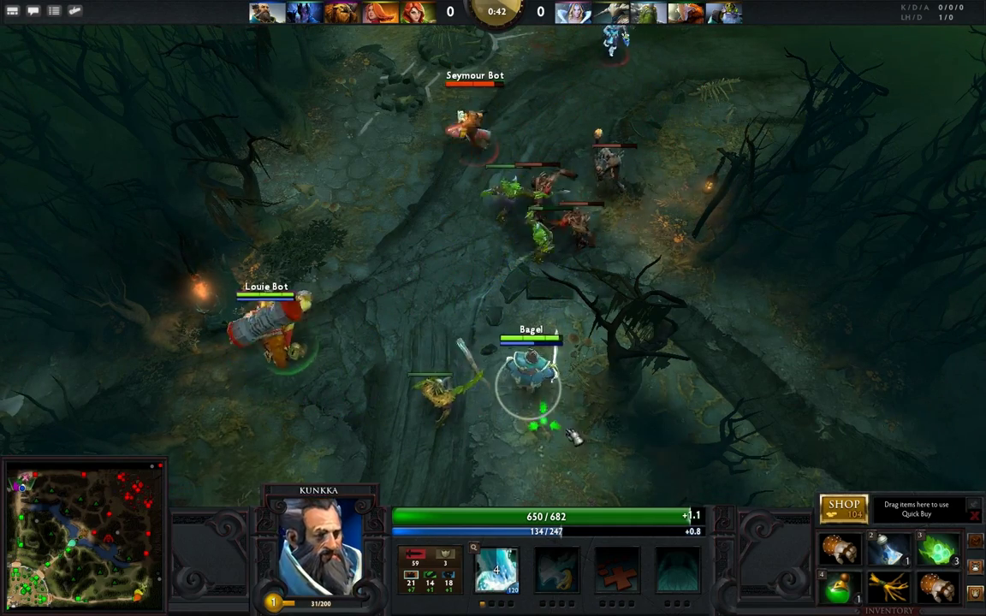
- Bring Kunkka back up to the melee creeps and deny the weakened allied creep
right_click(555, 334)
right_click(523, 369)
right_click(557, 327)
right_click(485, 303)
right_click(459, 282)
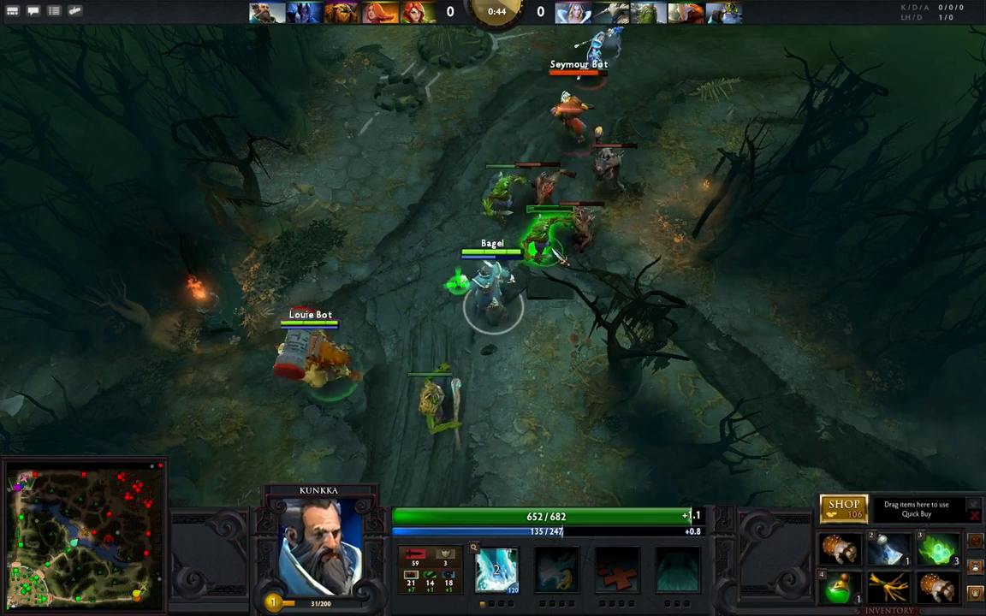
key(a)
click(551, 229)
- Retreat Kunkka down the lane and keep him pacing on the ground near the allied ranged creep
right_click(553, 409)
right_click(526, 434)
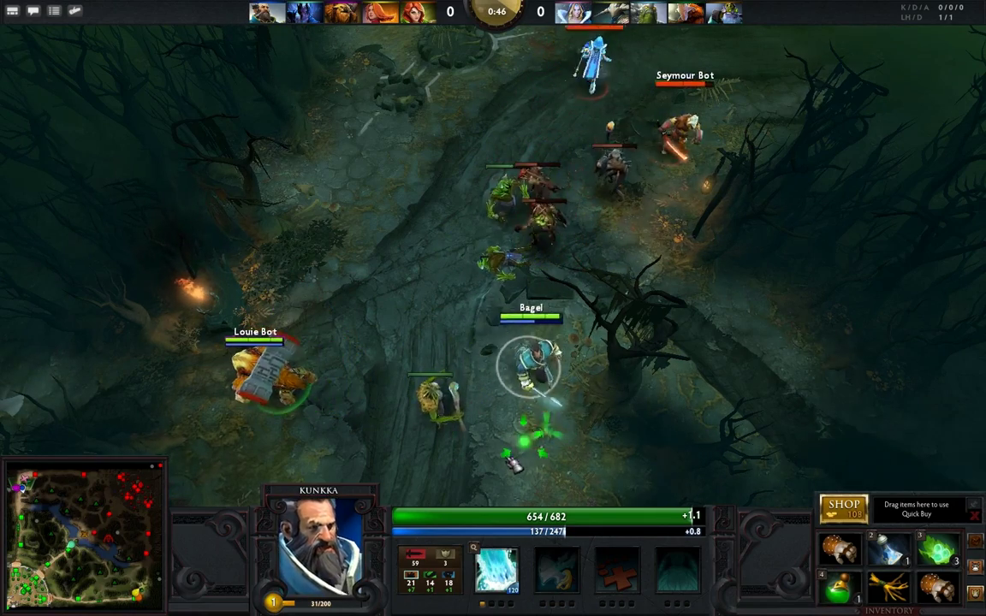
right_click(587, 355)
right_click(510, 348)
right_click(500, 407)
right_click(559, 413)
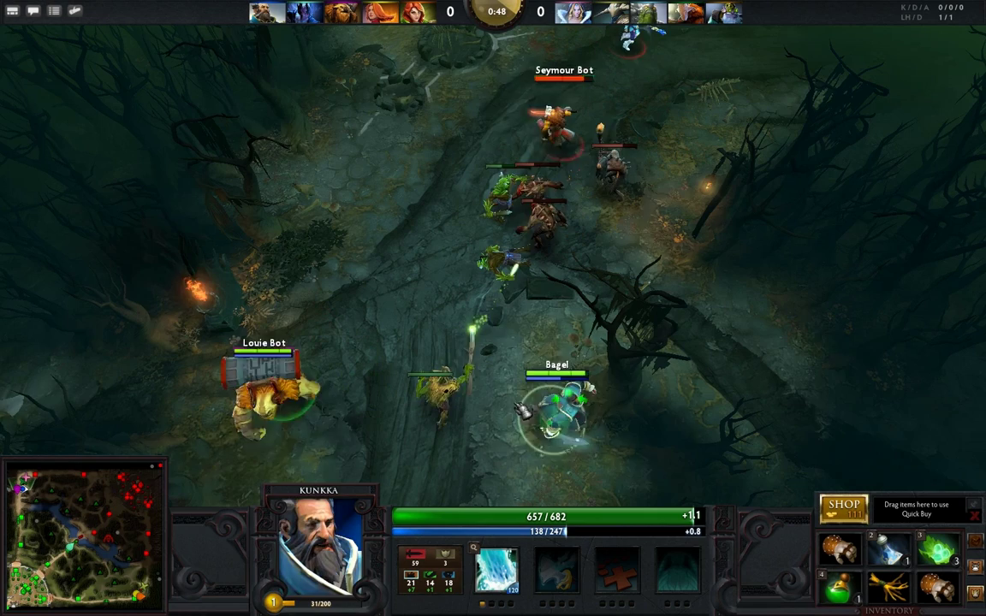
right_click(507, 437)
right_click(551, 375)
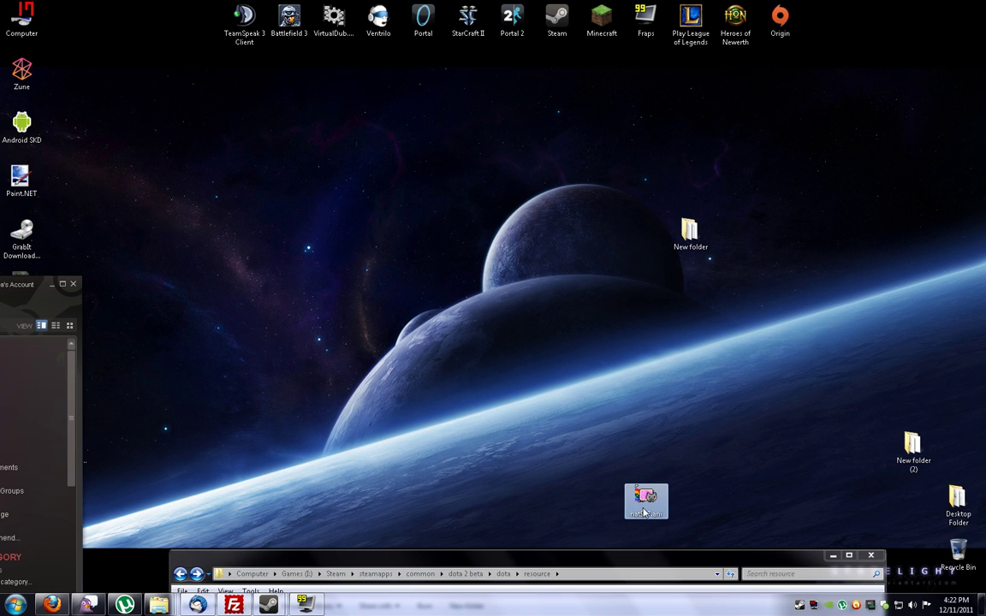
- Move nat927.ani to an empty upper area of the desktop and bring the Dota 2 resource folder window forward
drag(392, 318, 264, 174)
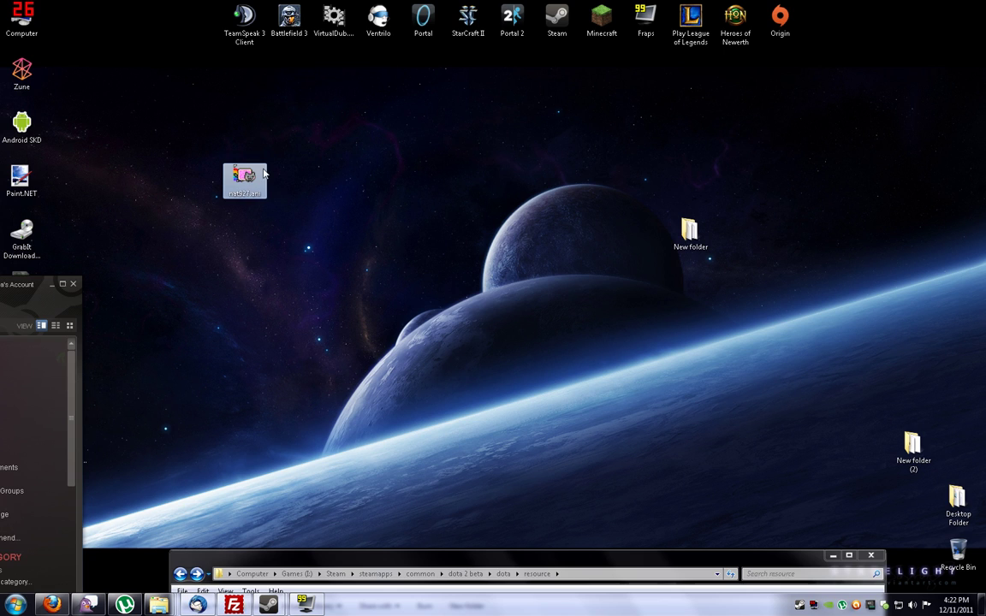
click(297, 566)
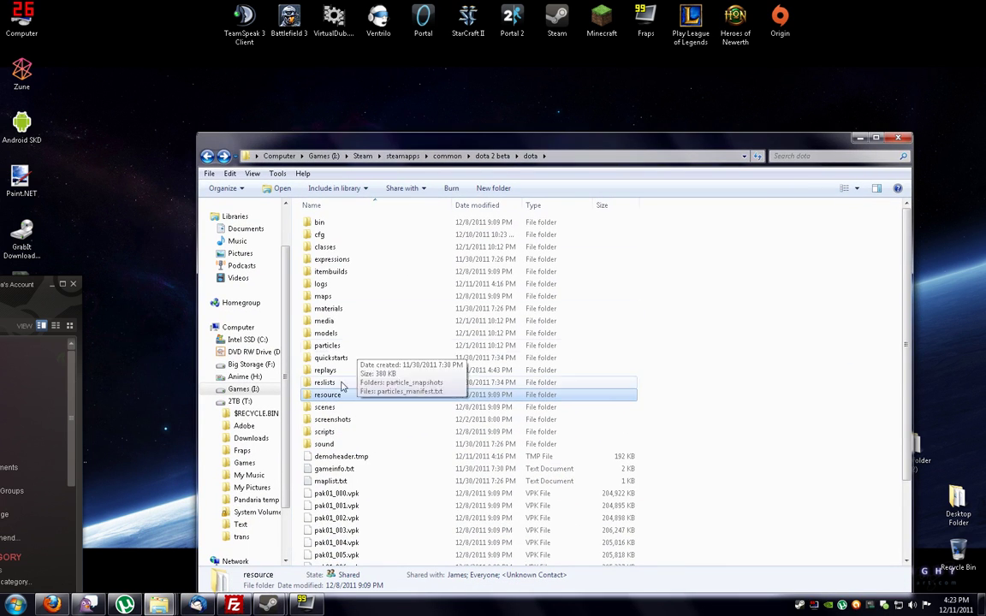
- Browse from the dota folder through resource to its cursor and bakup cursor folders, and return to the cursor folder
key(BackSpace)
key(alt+Left)
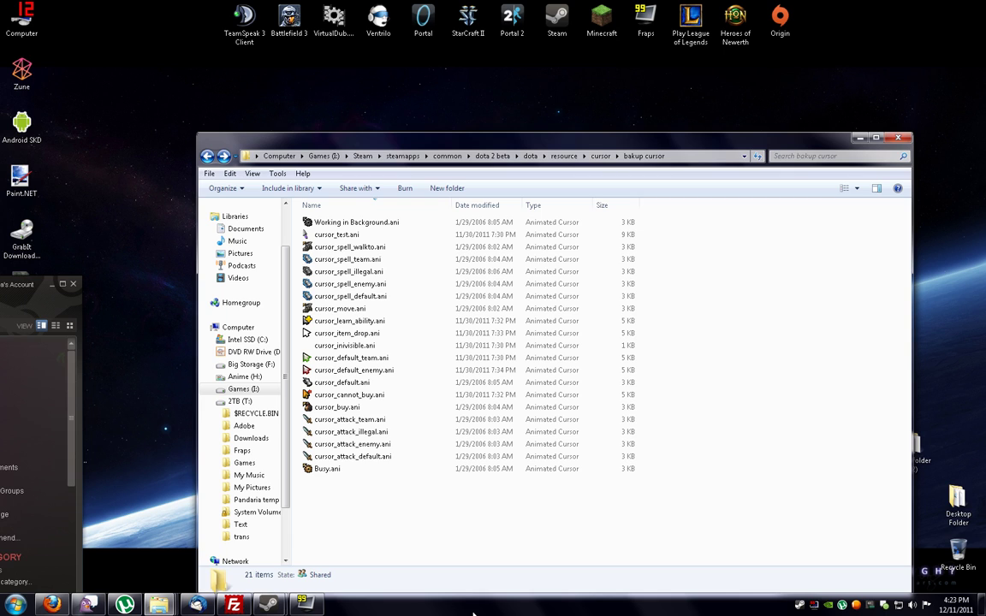
click(600, 156)
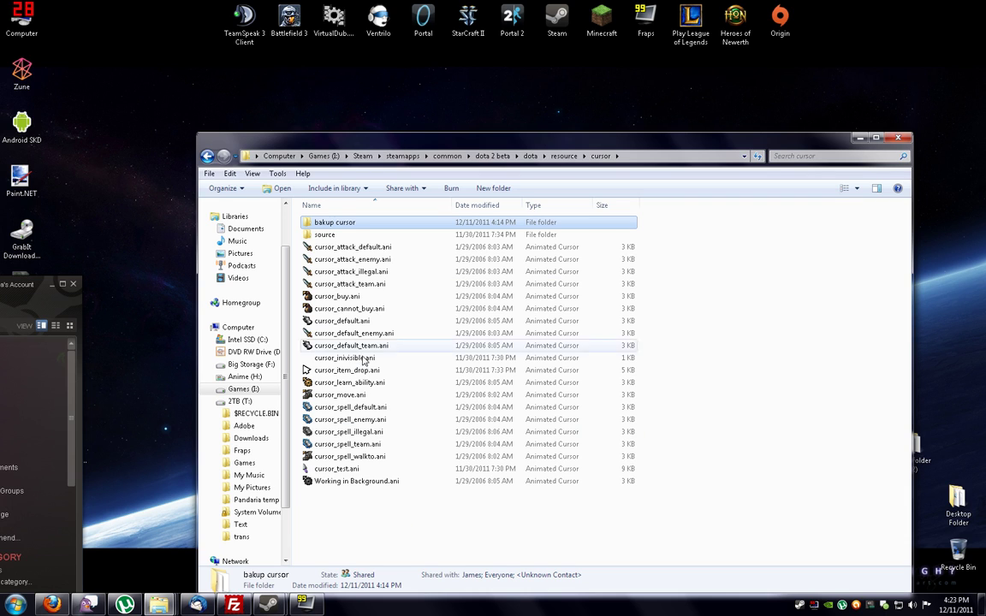
click(379, 614)
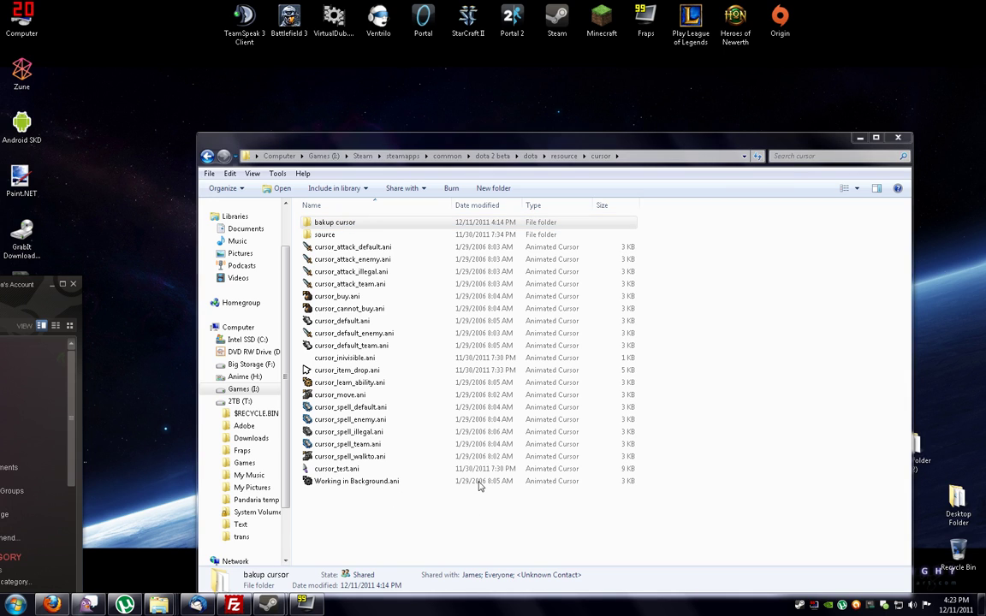
- Arrange the folder window and nat927.ani side by side and copy nat927.ani into the cursor folder
drag(446, 146, 506, 146)
drag(246, 178, 202, 182)
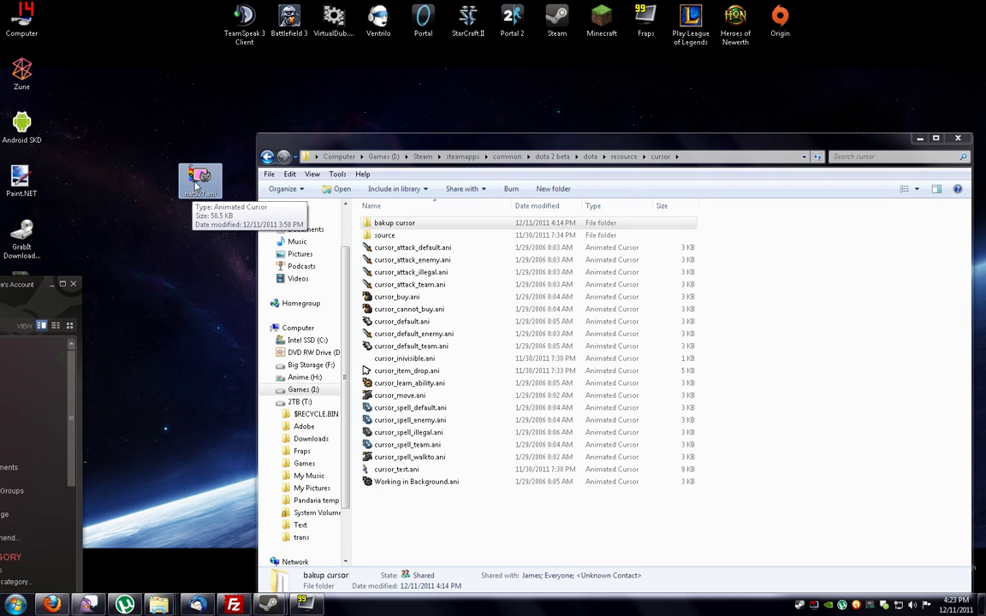
drag(177, 168, 411, 497)
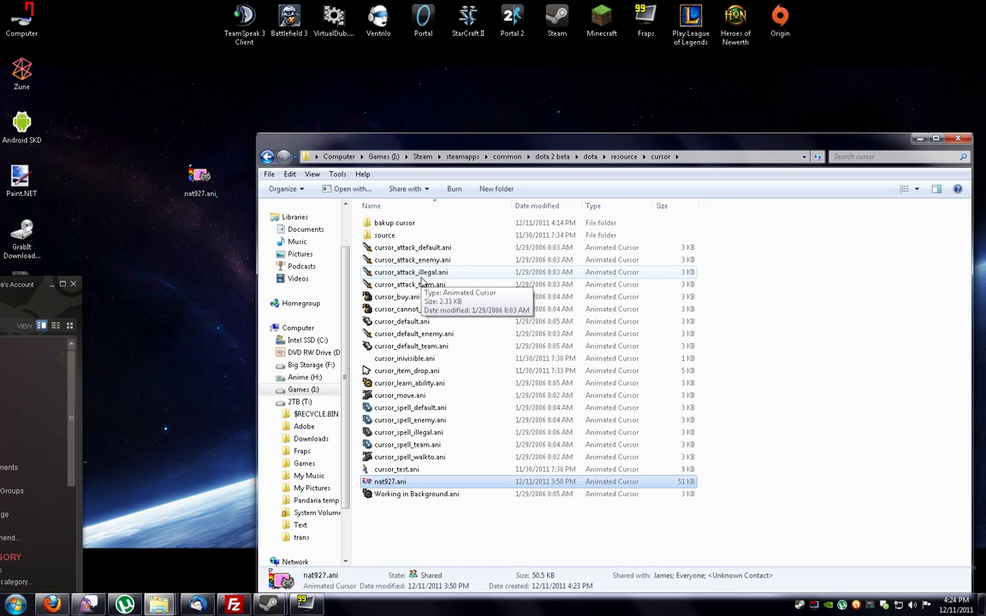
- Check cursor_attack_illegal.ani, the copied nat927.ani and the contents of the bakup cursor folder
click(411, 272)
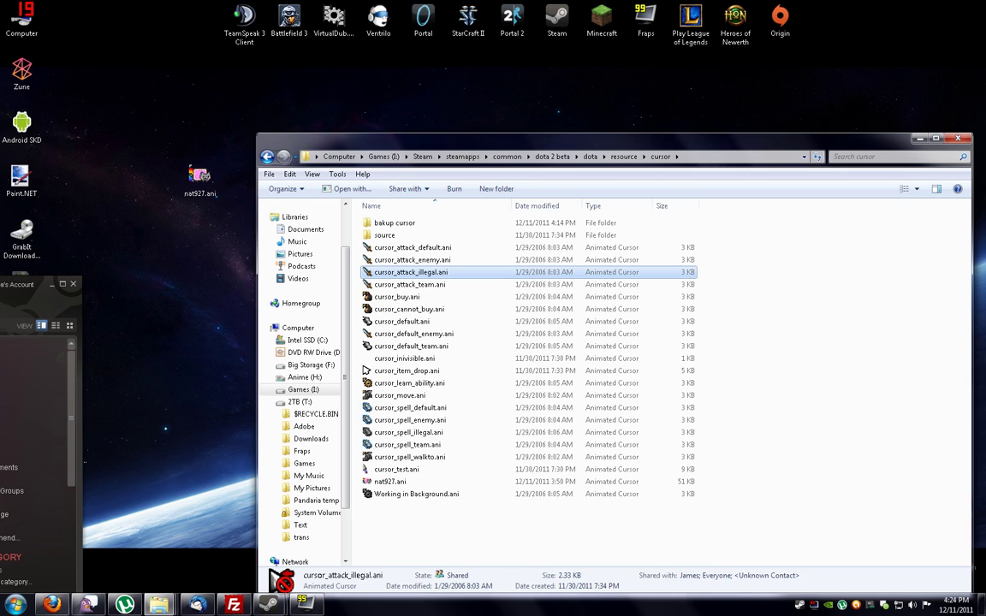
click(390, 481)
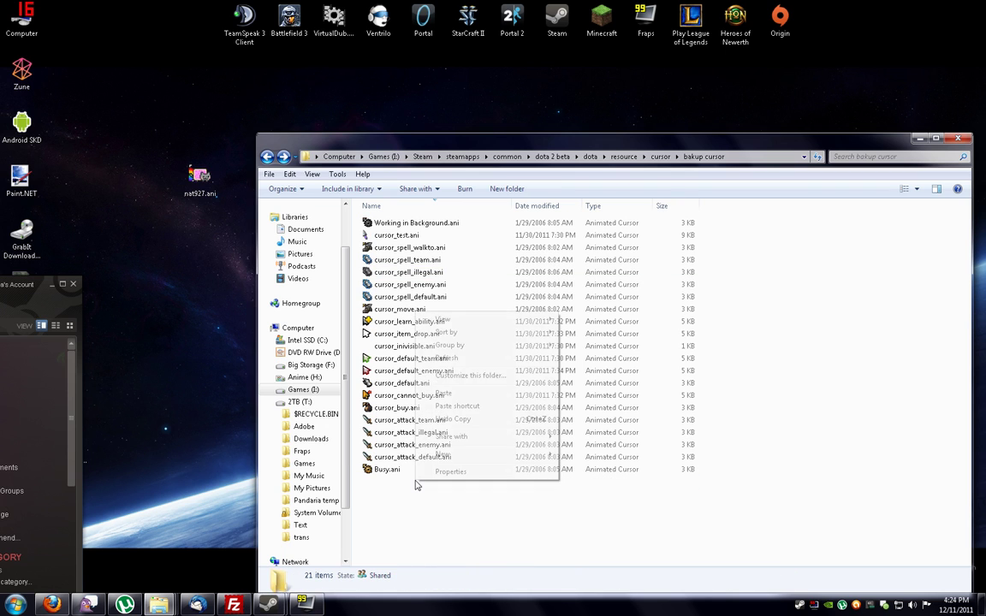
key(alt+Left)
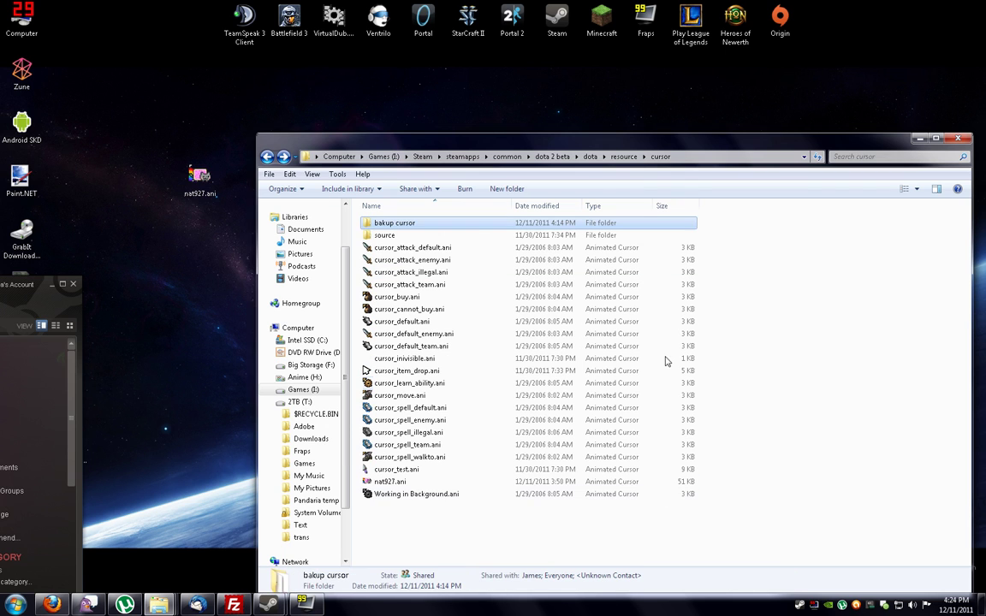
- Try to rename nat927.ani as cursor_default_team.ani in the cursor folder, declining the numbered alternative name
click(404, 484)
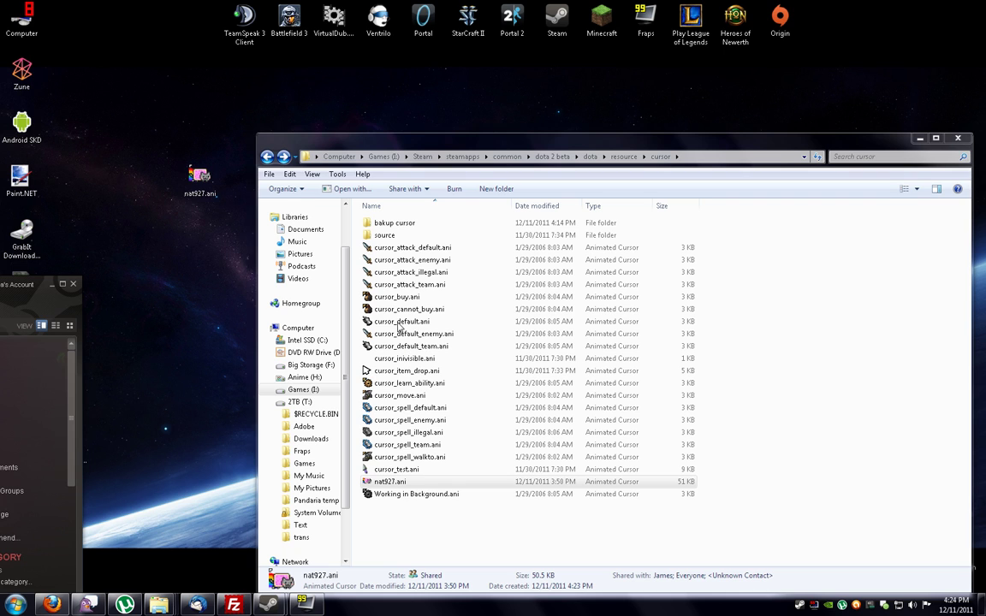
right_click(414, 480)
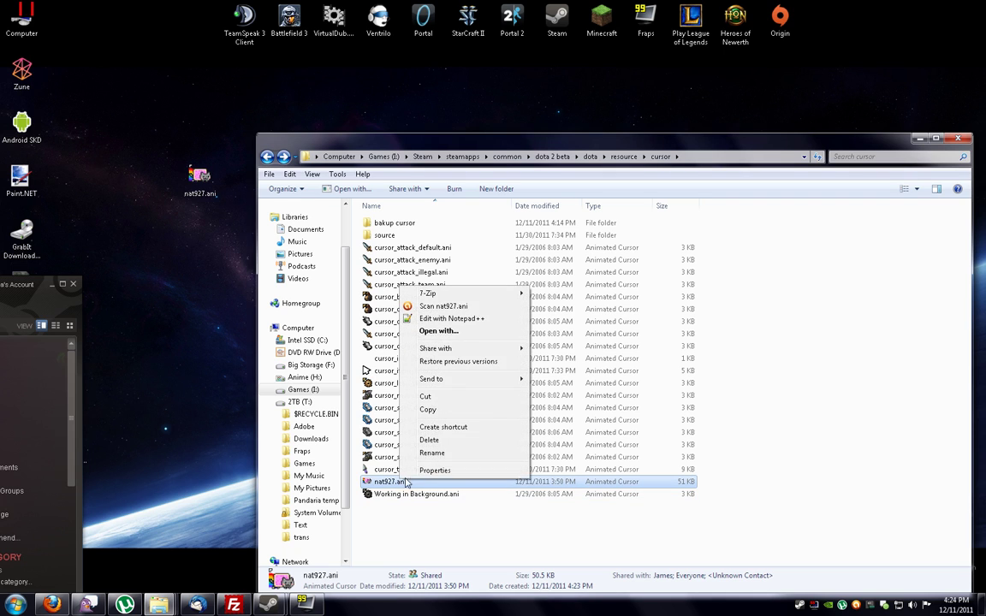
click(431, 453)
key(BackSpace)
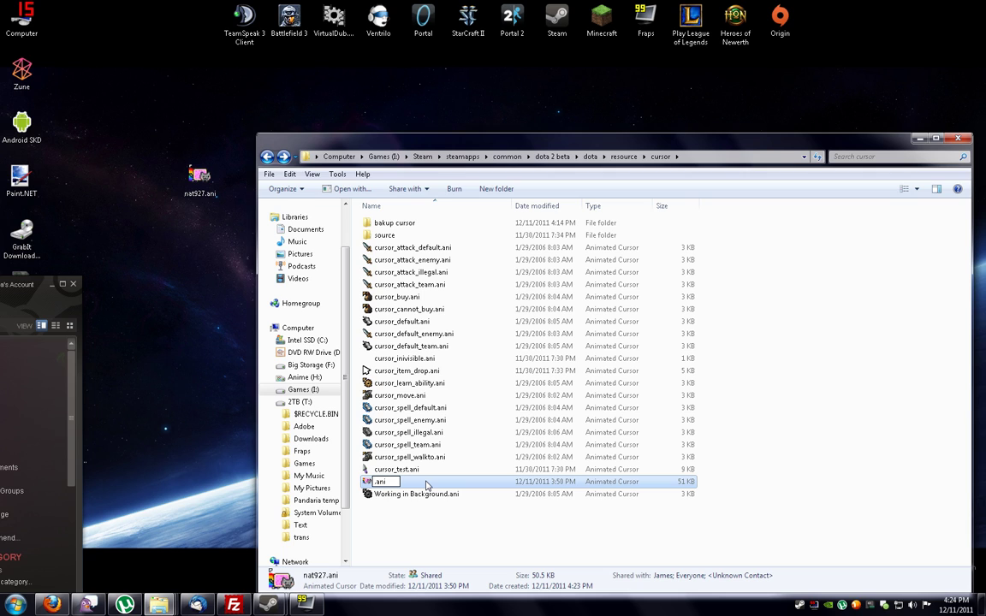
text(cursor)
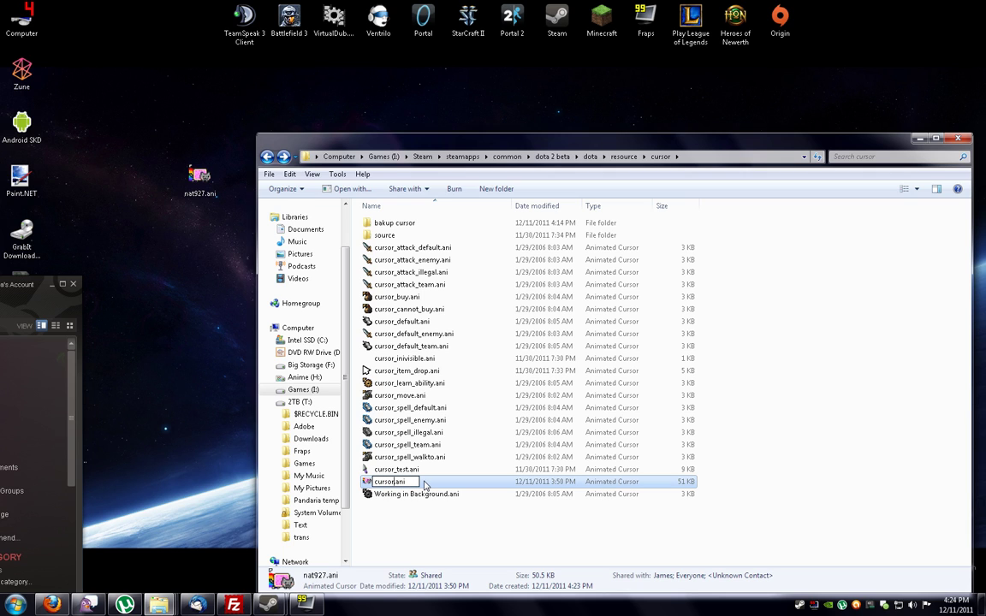
text(_default)
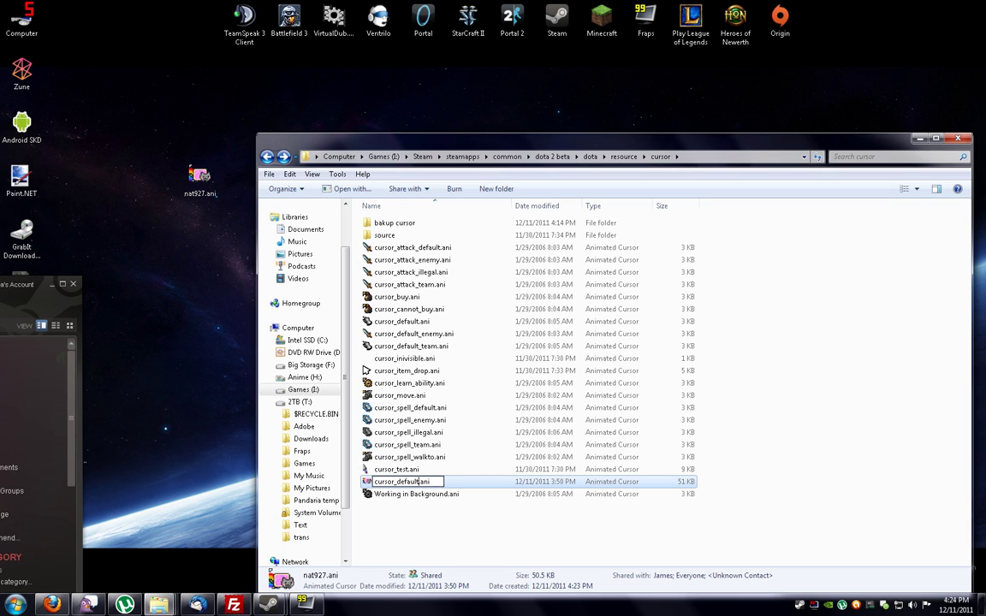
text(_team)
key(Return)
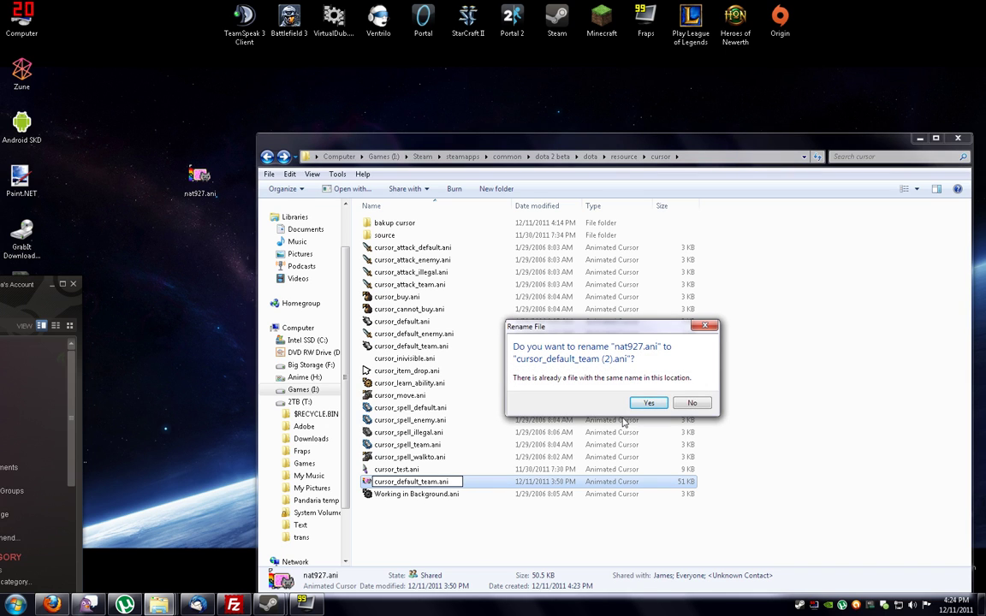
click(689, 404)
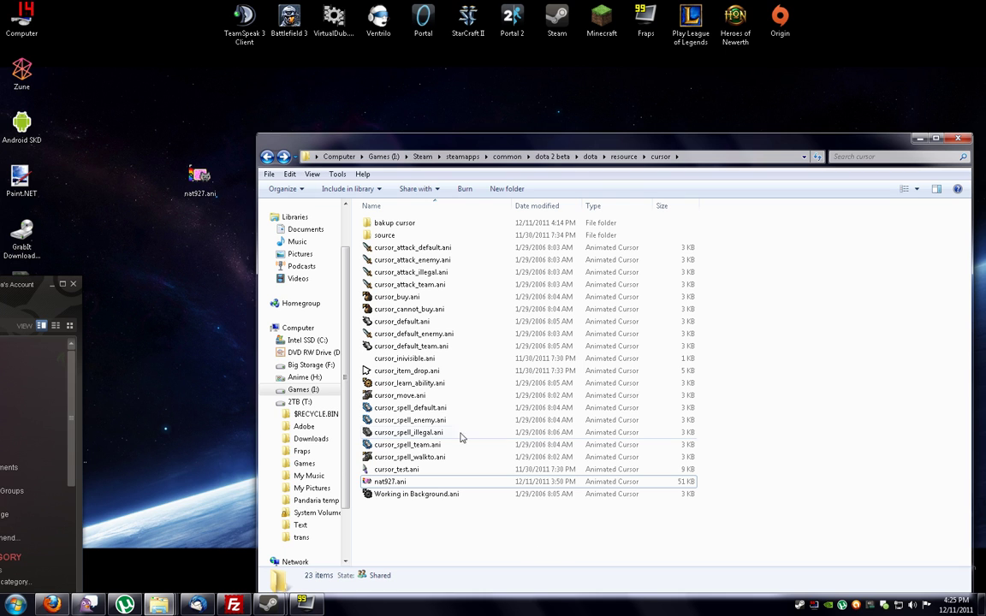
- Move cursor_default_team.ani into the bakup cursor folder, replacing the copy there
drag(404, 346, 410, 225)
click(497, 236)
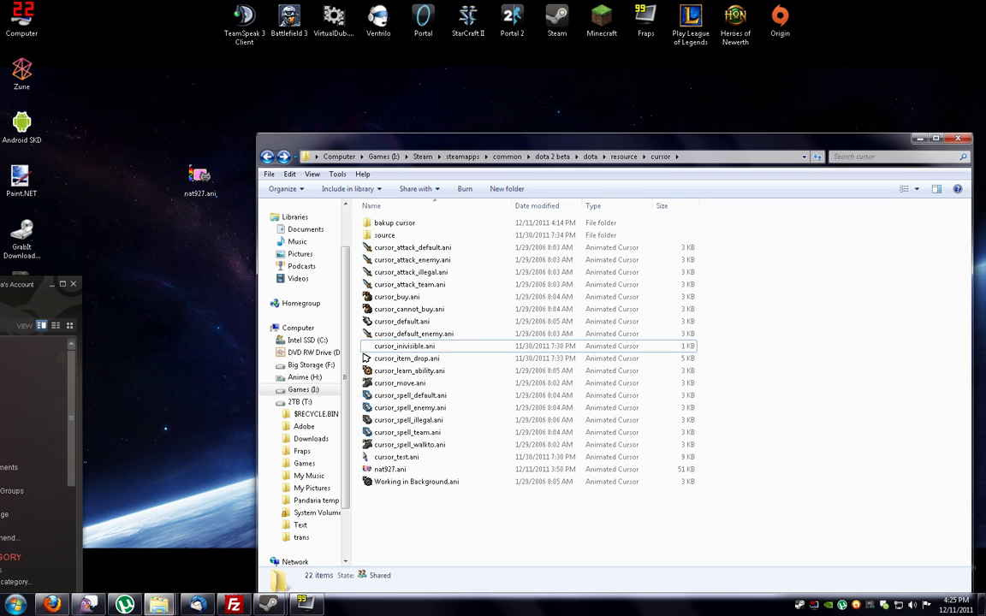
- Cancel moving cursor_default.ani into the bakup cursor folder and delete it from the cursor folder
drag(403, 321, 403, 222)
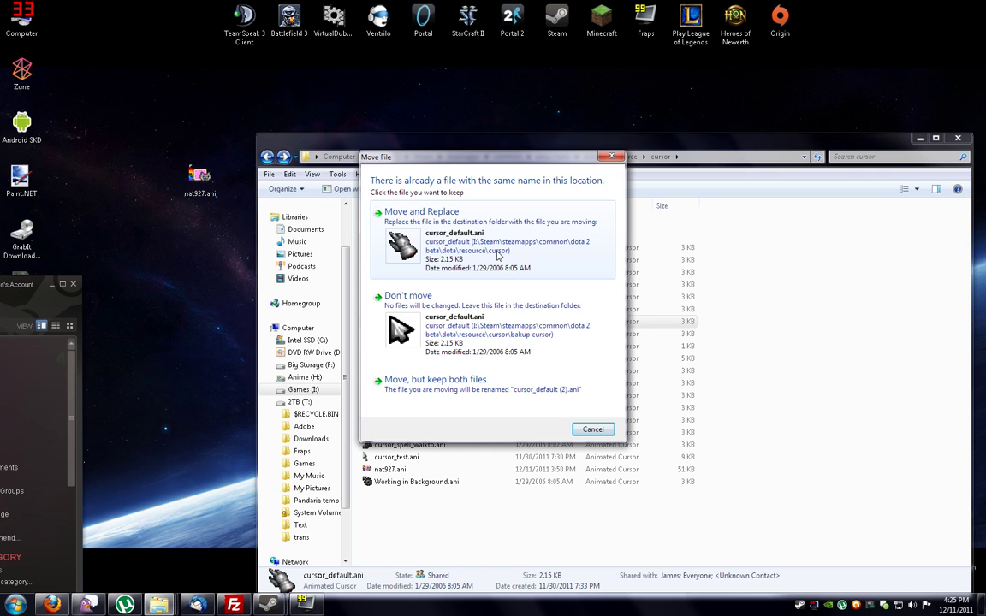
click(590, 429)
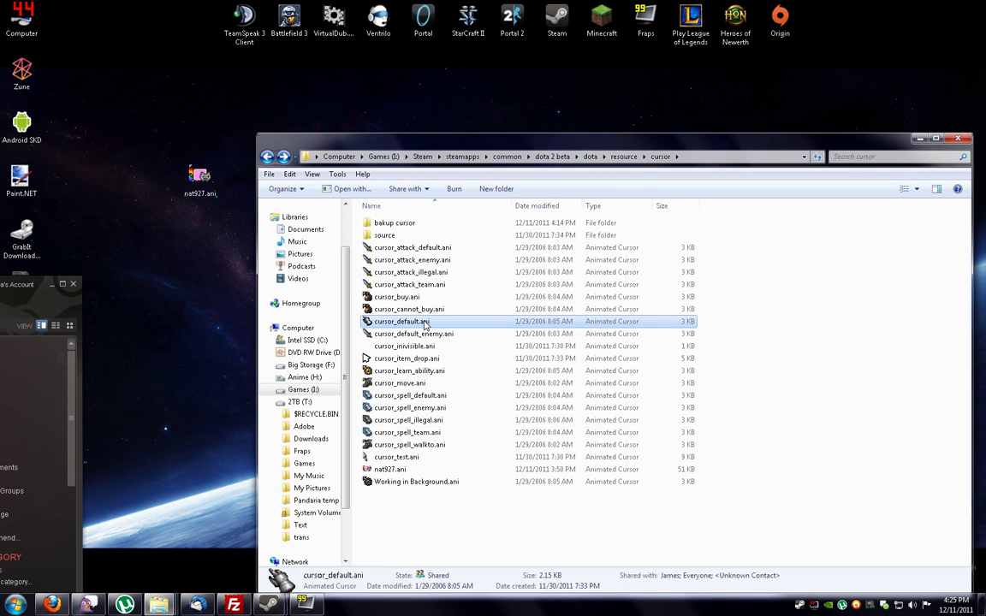
key(BackSpace)
click(284, 157)
key(Delete)
click(543, 349)
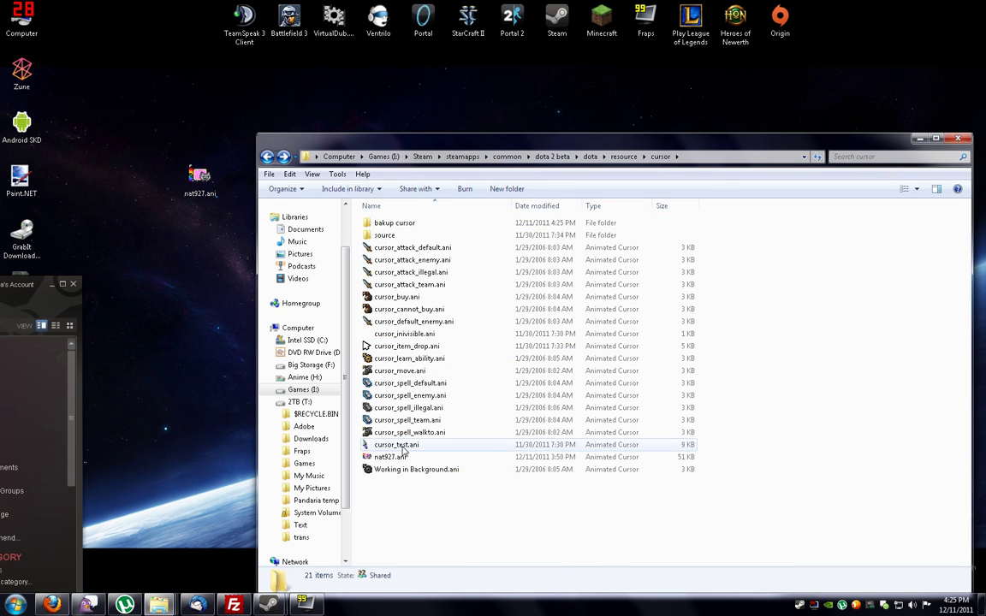
- Rename nat927.ani in the cursor folder as cursor_default.ani
click(402, 458)
right_click(402, 459)
click(420, 427)
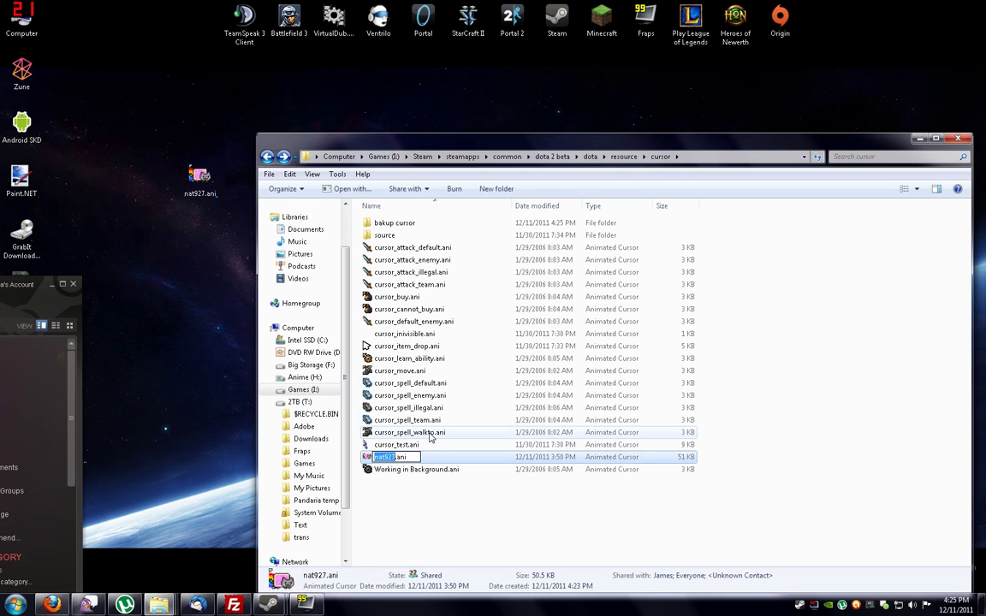
text(c)
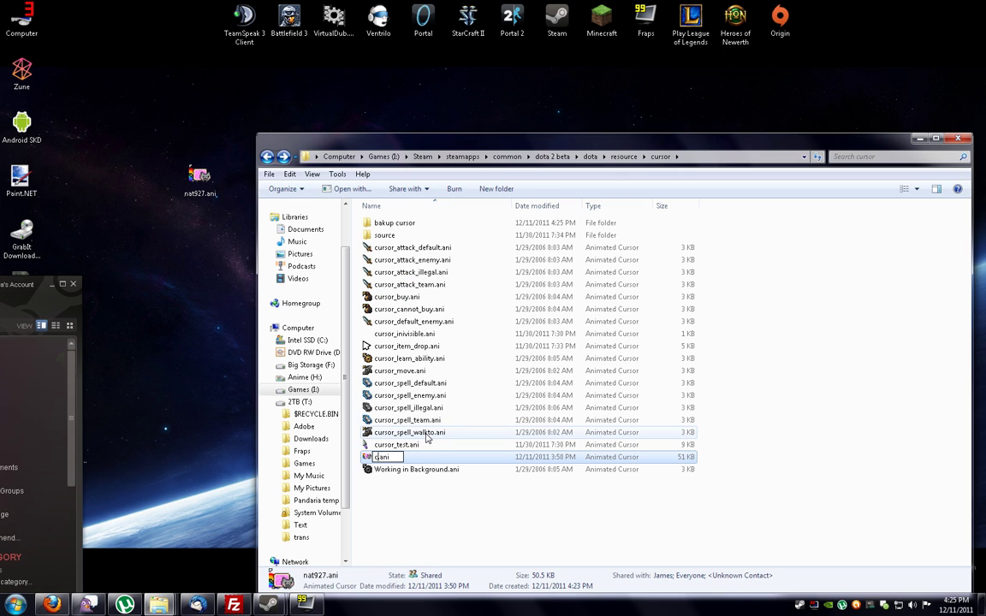
text(ursor_default)
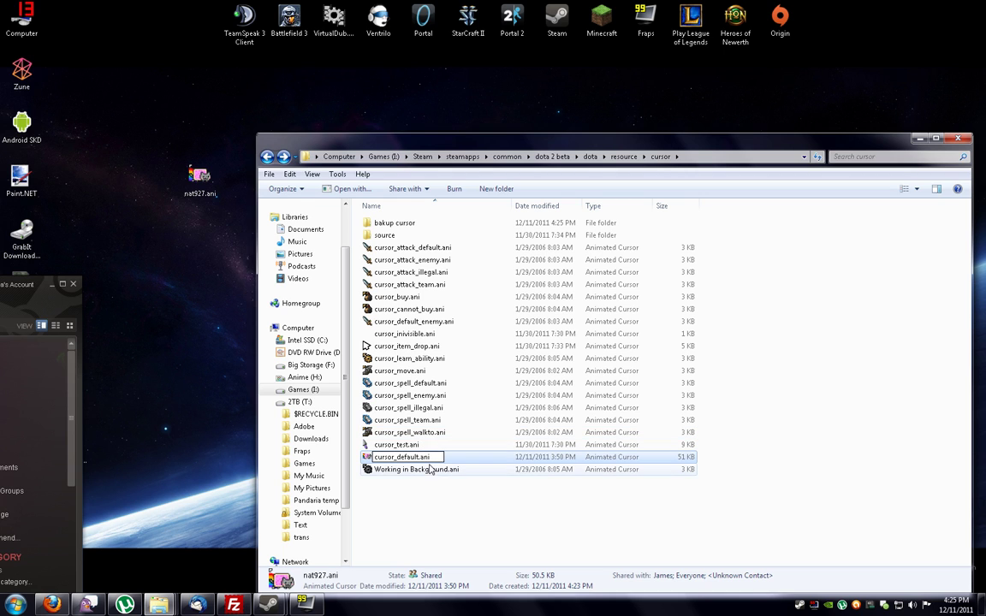
click(430, 488)
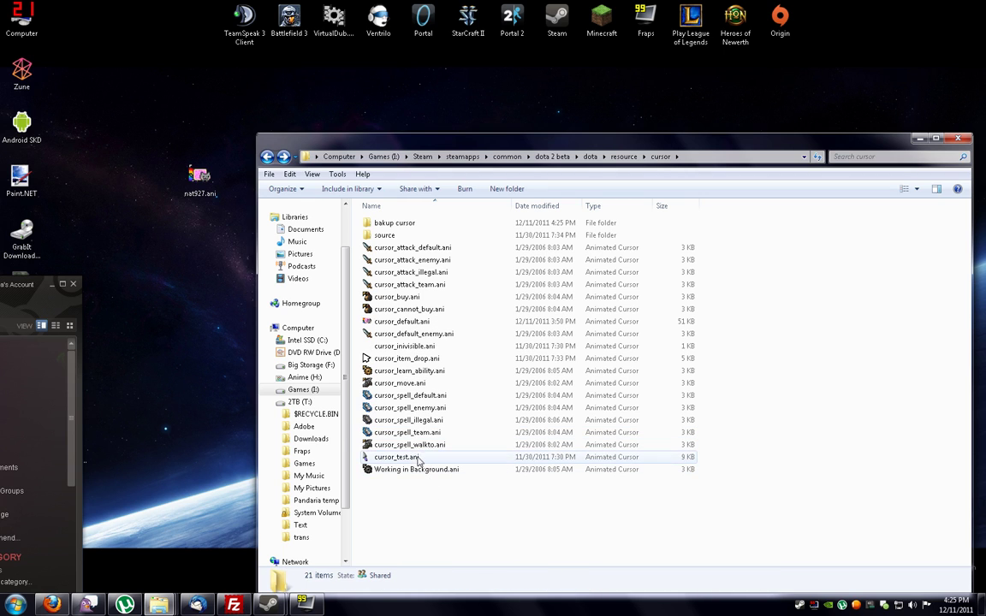
- Duplicate cursor_default.ani within the cursor folder
click(396, 325)
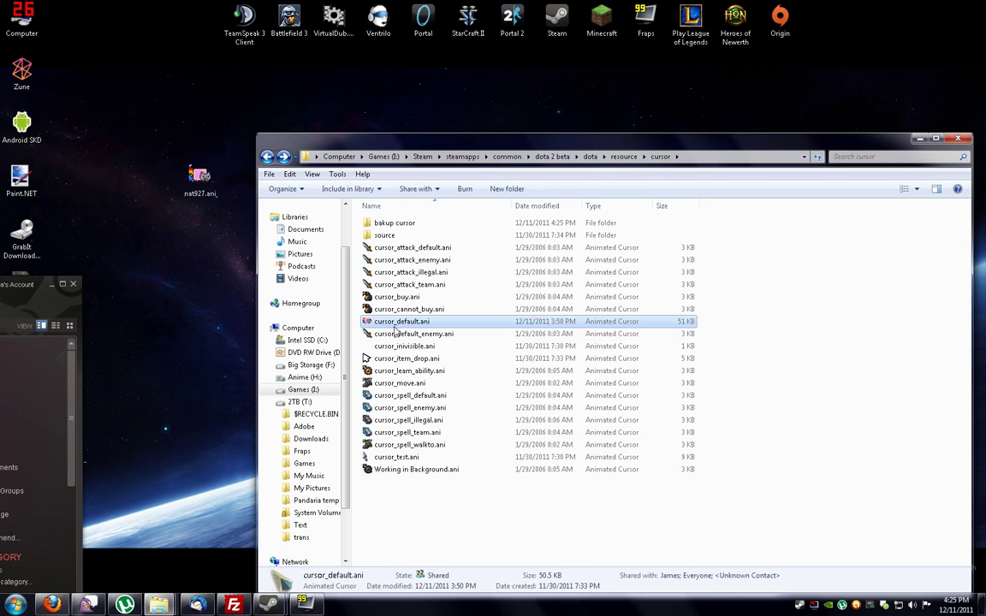
right_click(397, 494)
click(419, 403)
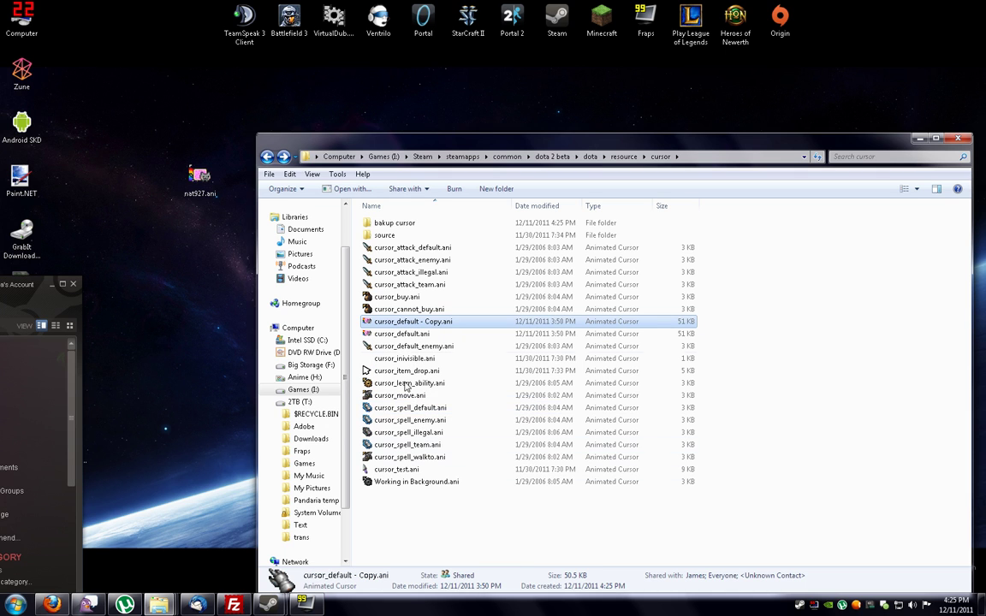
- Rename the copy of cursor_default.ani as cursor_default_team.ani
right_click(363, 322)
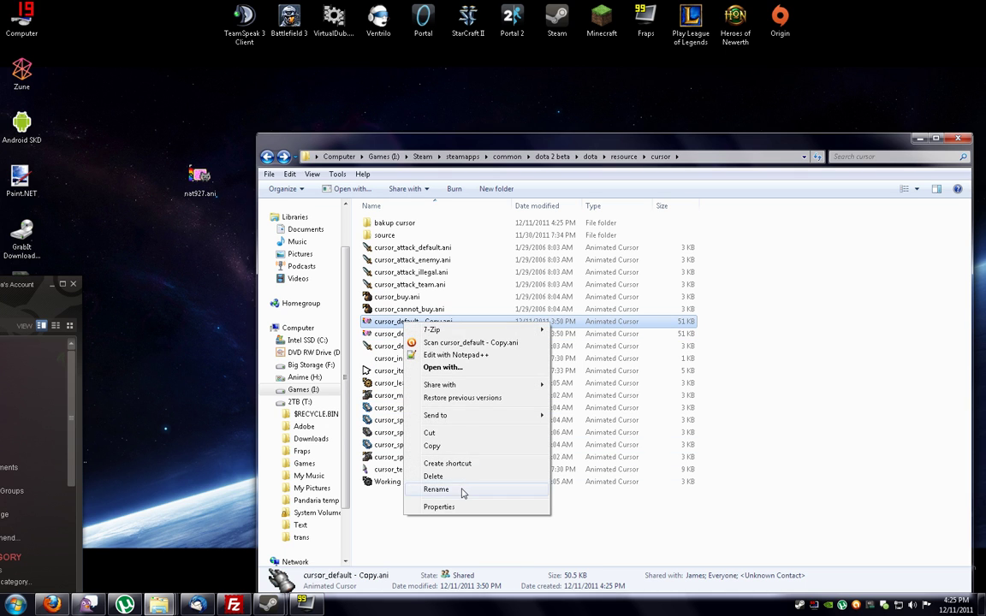
click(462, 442)
click(439, 322)
key(BackSpace)
key(BackSpace)
key(BackSpace)
key(BackSpace)
key(BackSpace)
key(BackSpace)
key(BackSpace)
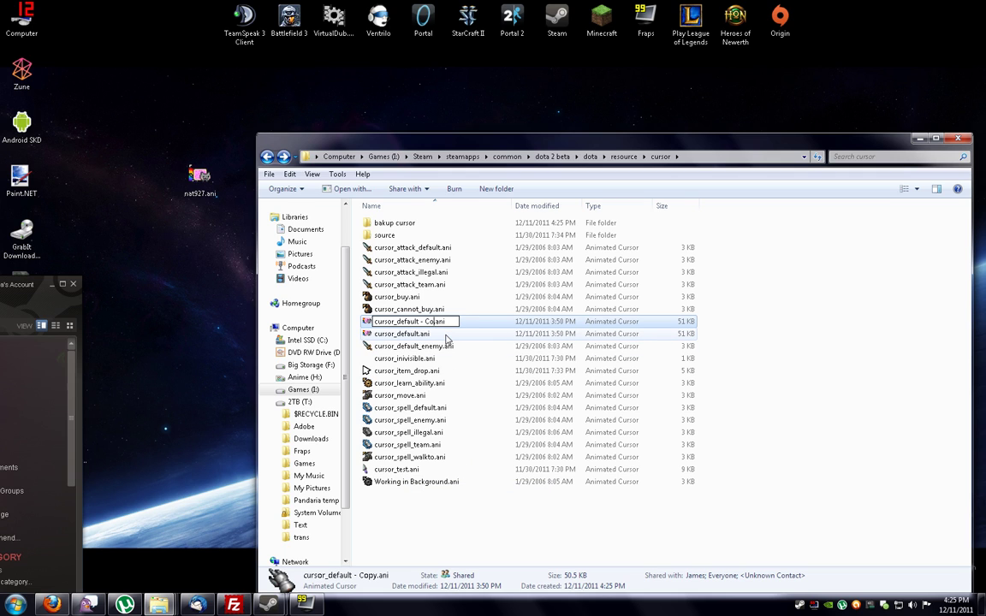
text(_team)
click(445, 357)
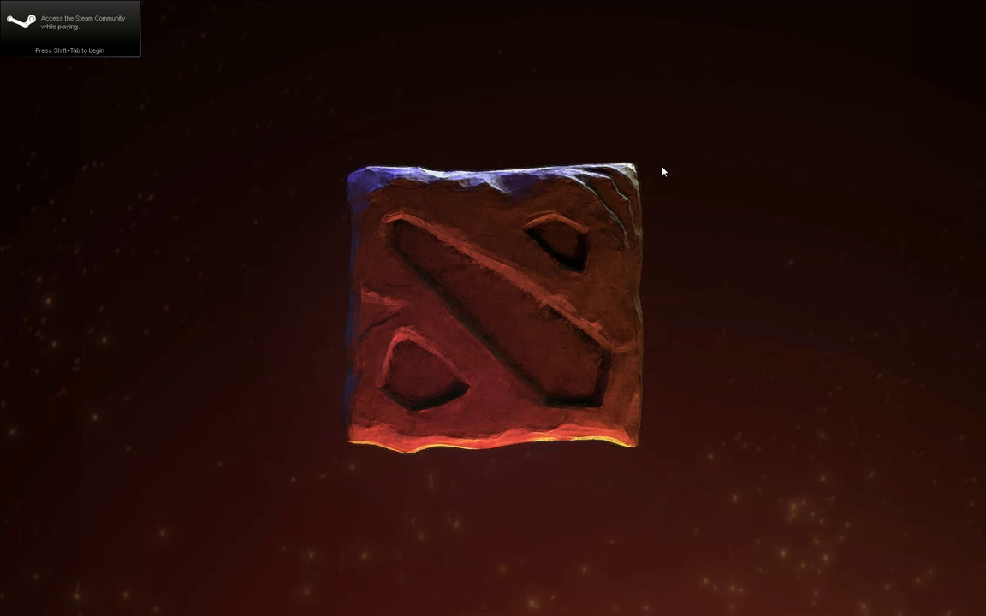
- In Dota 2, enter a lobby password for a private game and create the lobby
click(462, 29)
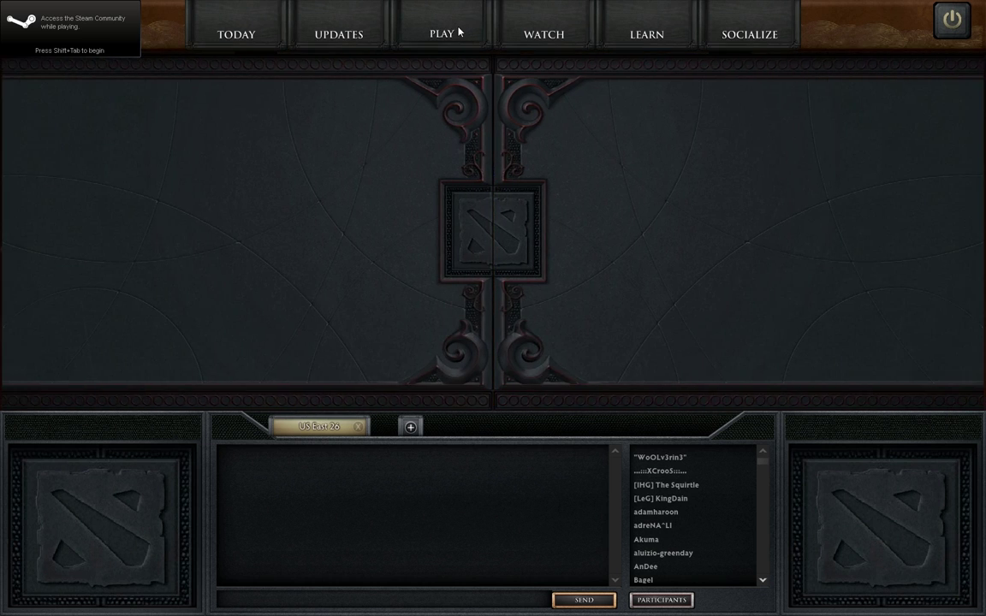
click(244, 159)
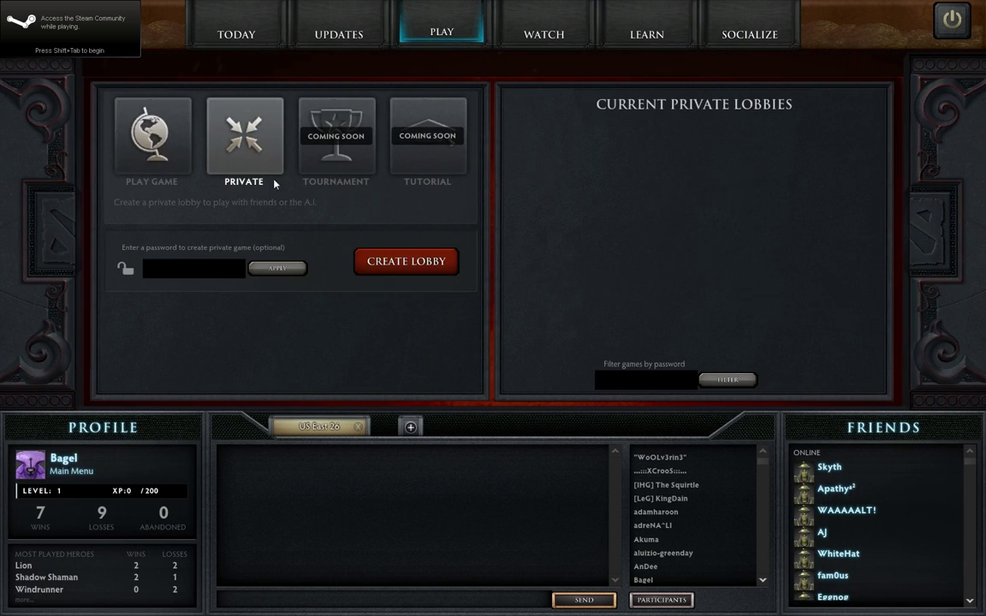
click(209, 273)
text(rykrzfkxs)
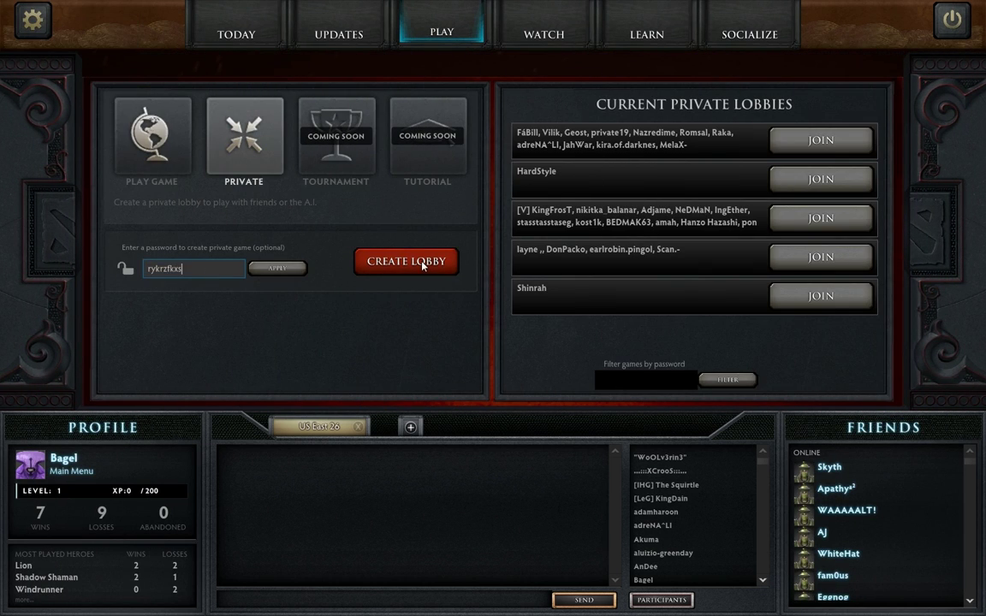
click(405, 262)
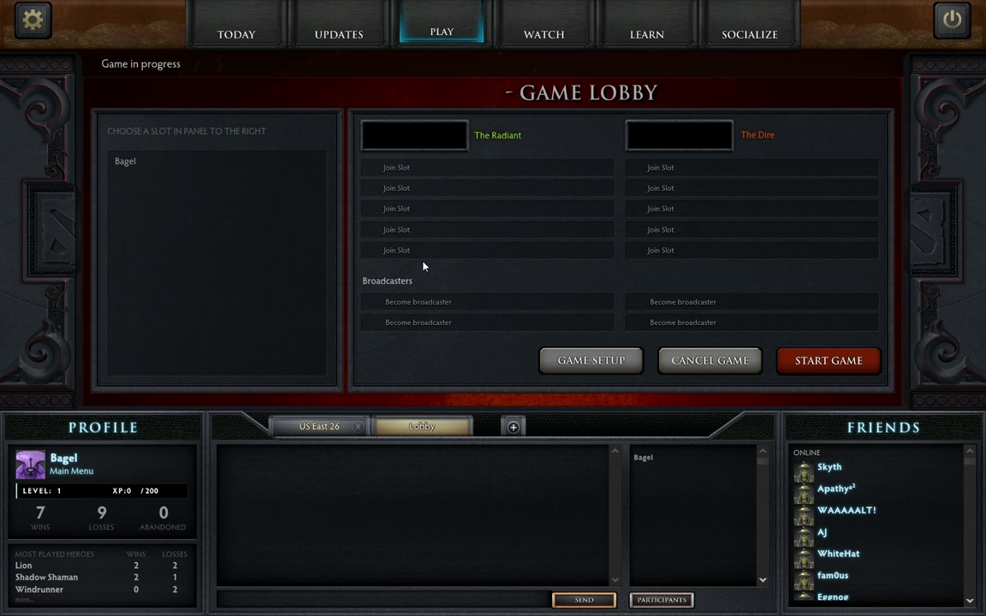
- Confirm the lobby setup with cheats enabled and bots filling empty slots, and start the game from the first Radiant slot
click(589, 357)
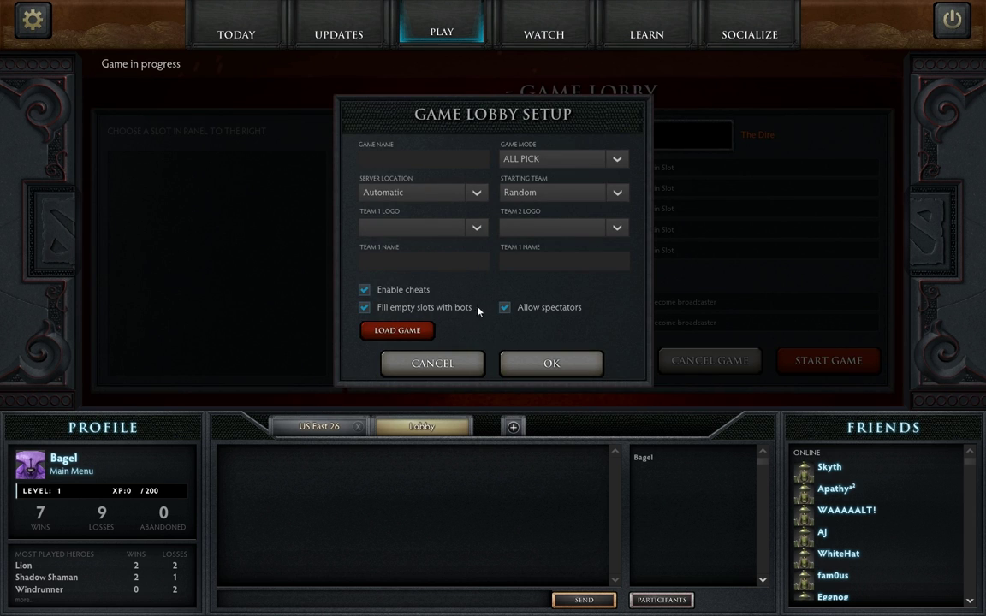
click(553, 368)
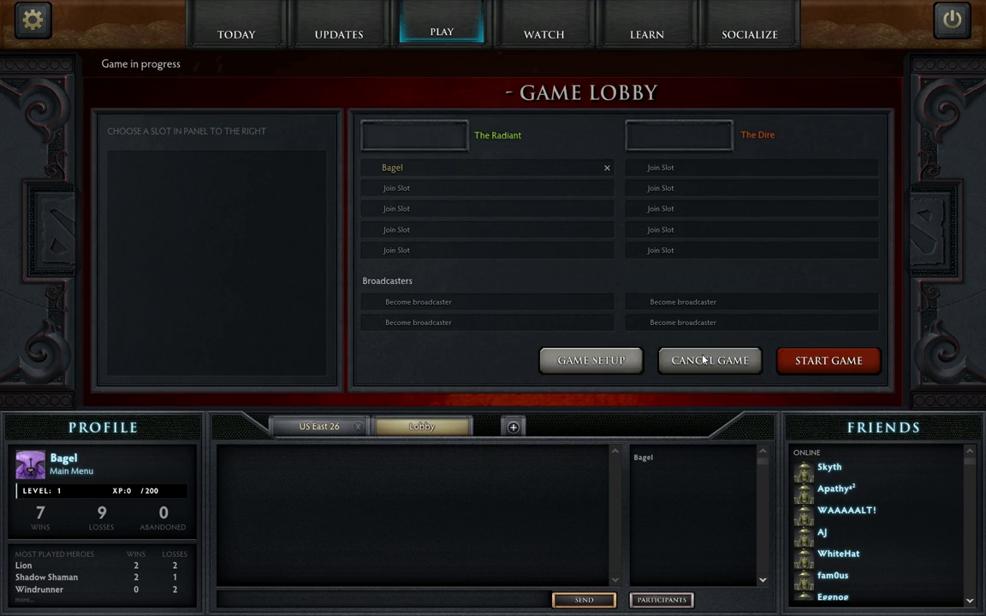
click(825, 359)
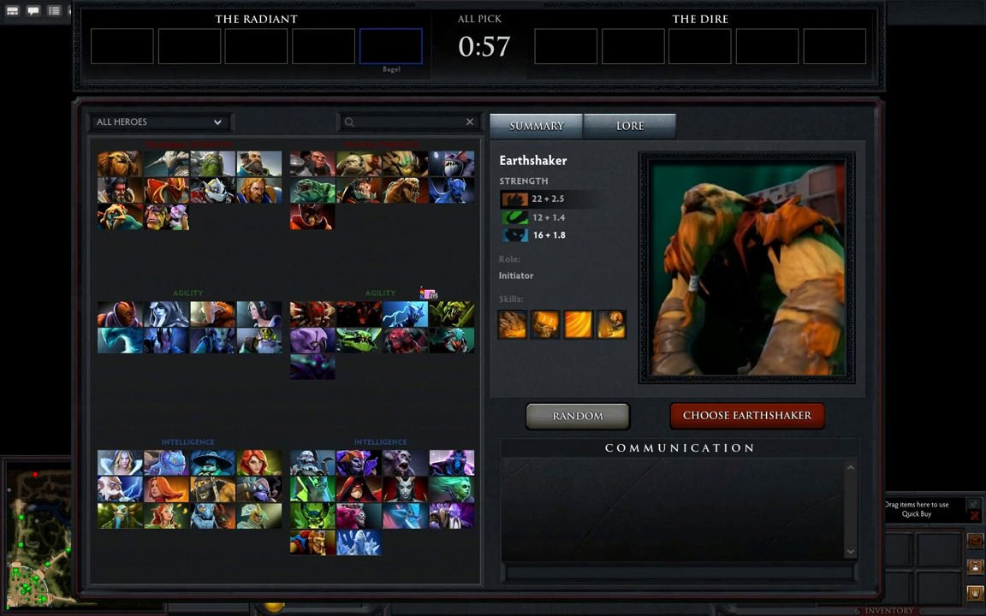
- Choose Windrunner as the hero and walk her around the Radiant base to try out the custom cursor
click(267, 473)
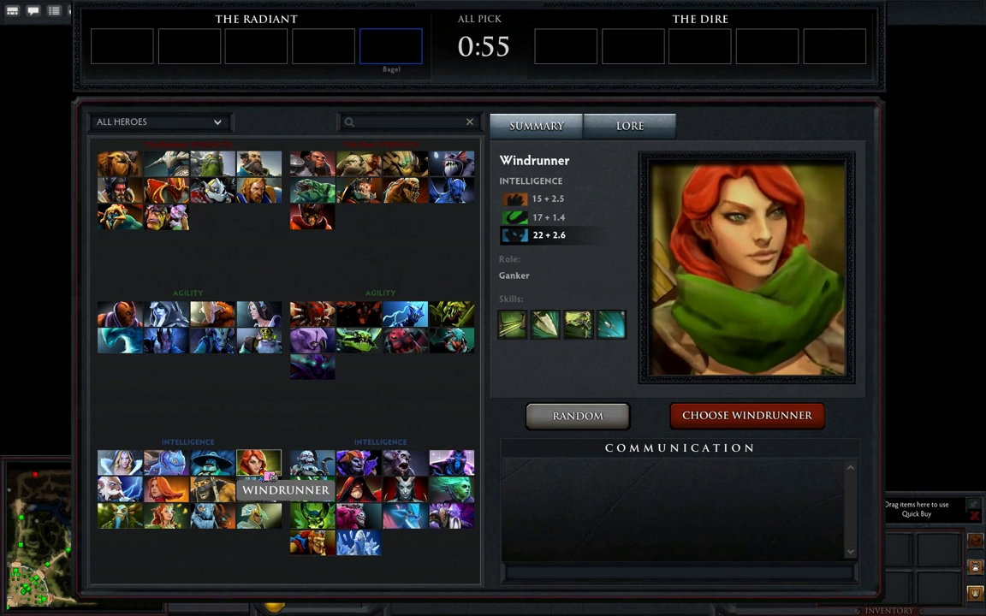
click(732, 418)
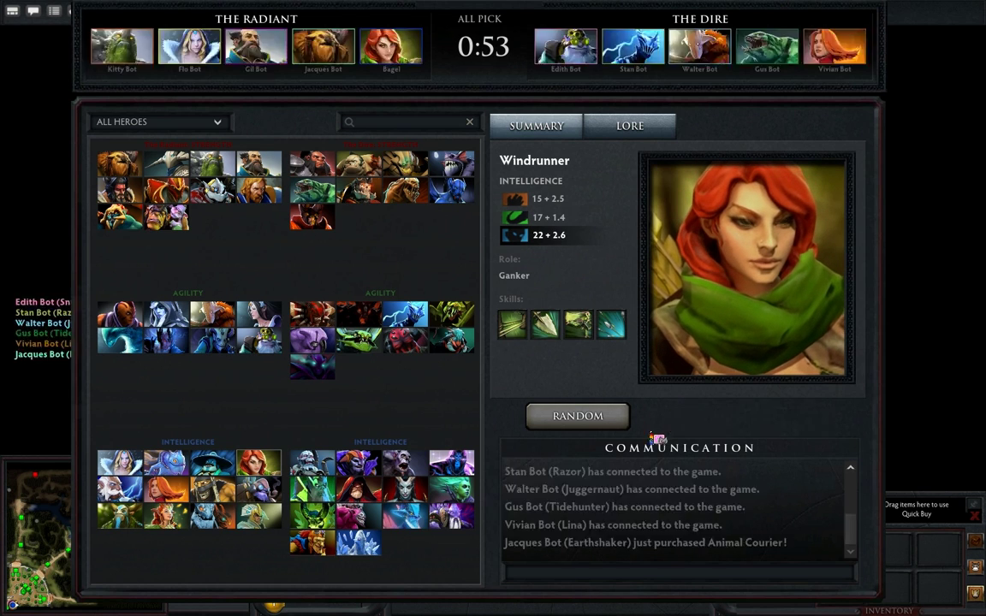
right_click(403, 171)
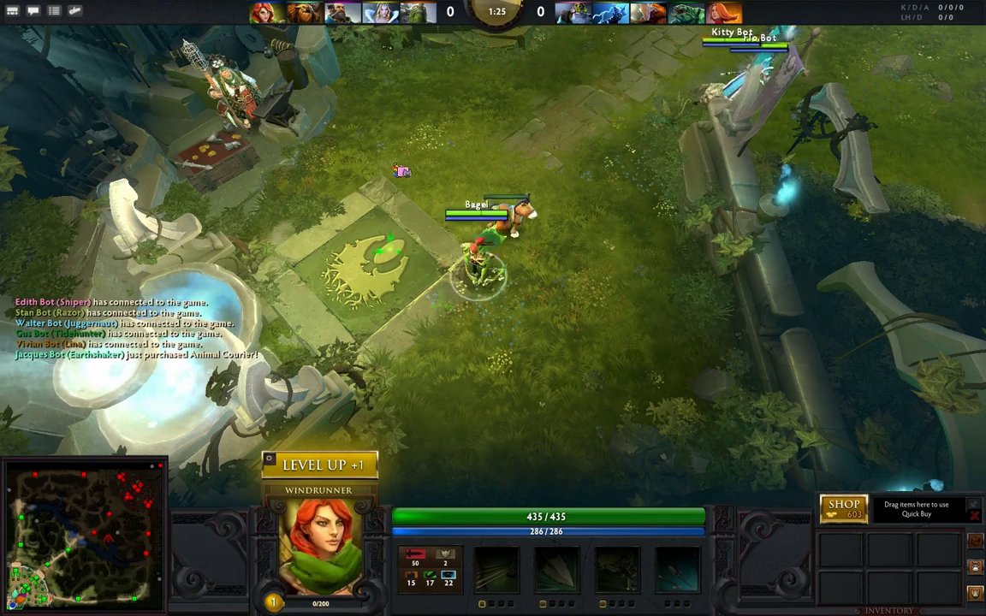
right_click(563, 104)
right_click(637, 254)
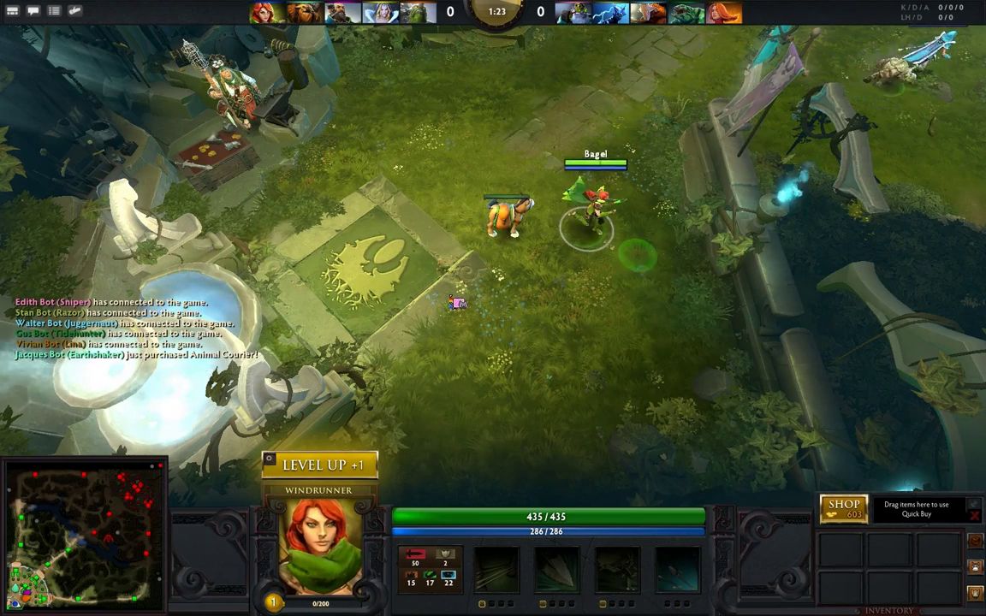
right_click(423, 295)
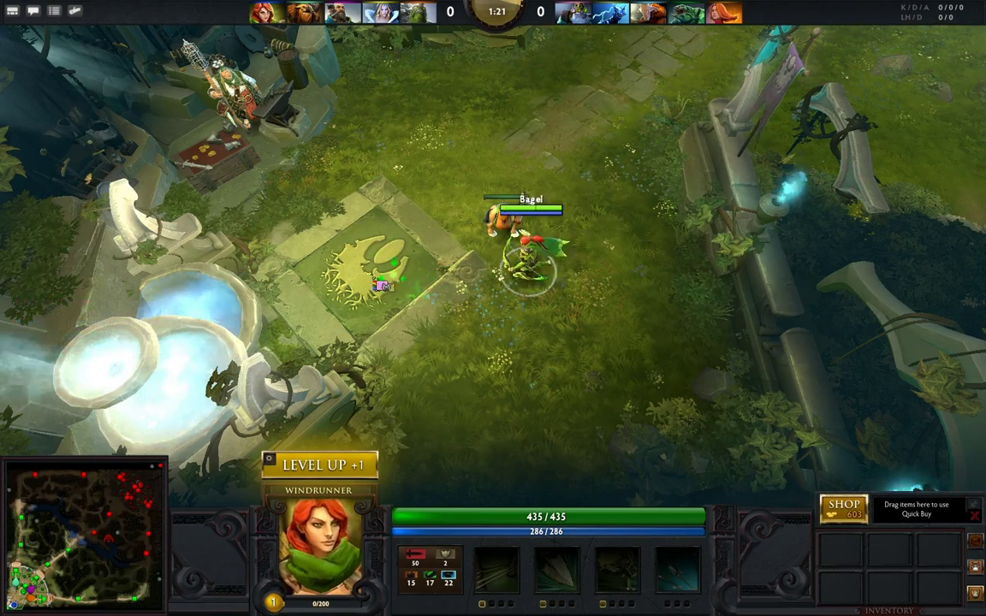
right_click(618, 178)
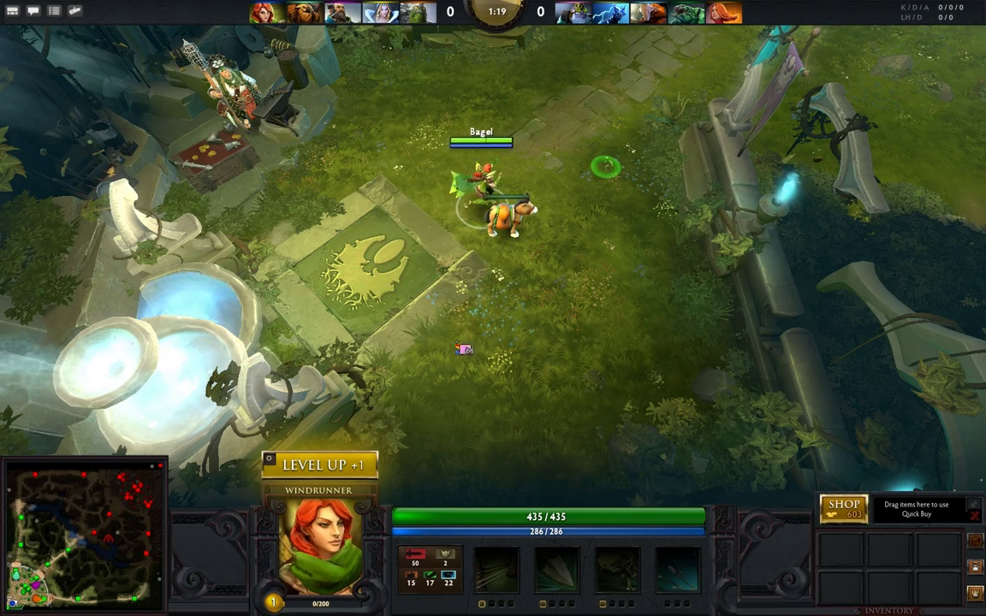